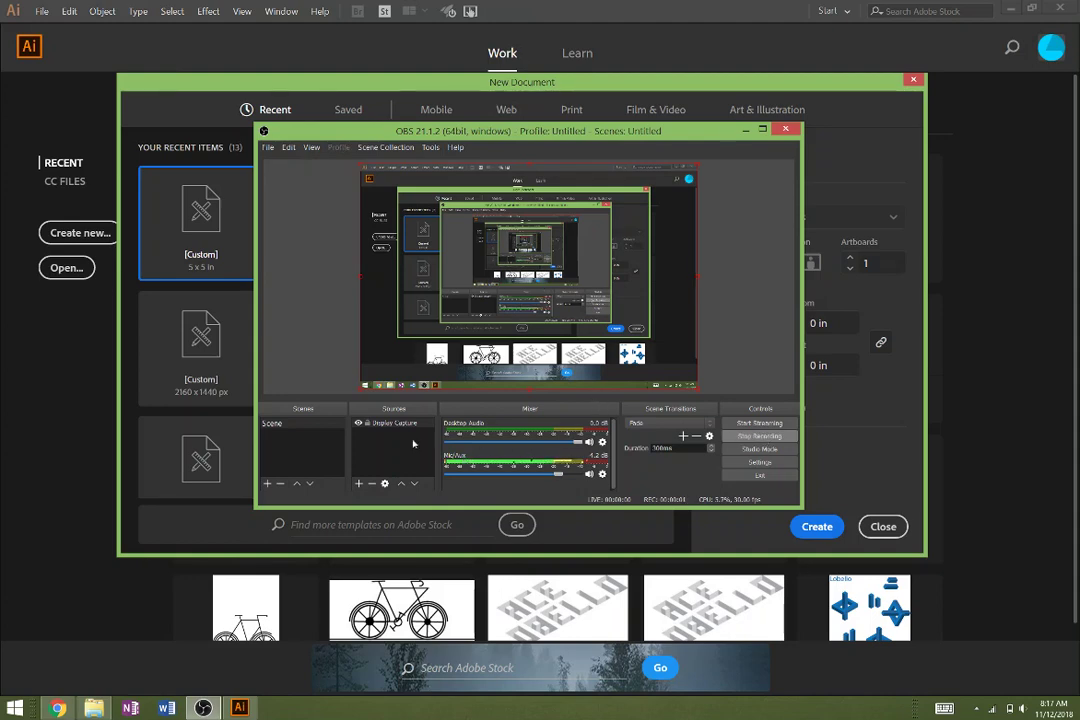
Create a new blank CMYK document from the recent custom preset
{"action": "left_click", "coordinate": [812, 528]}
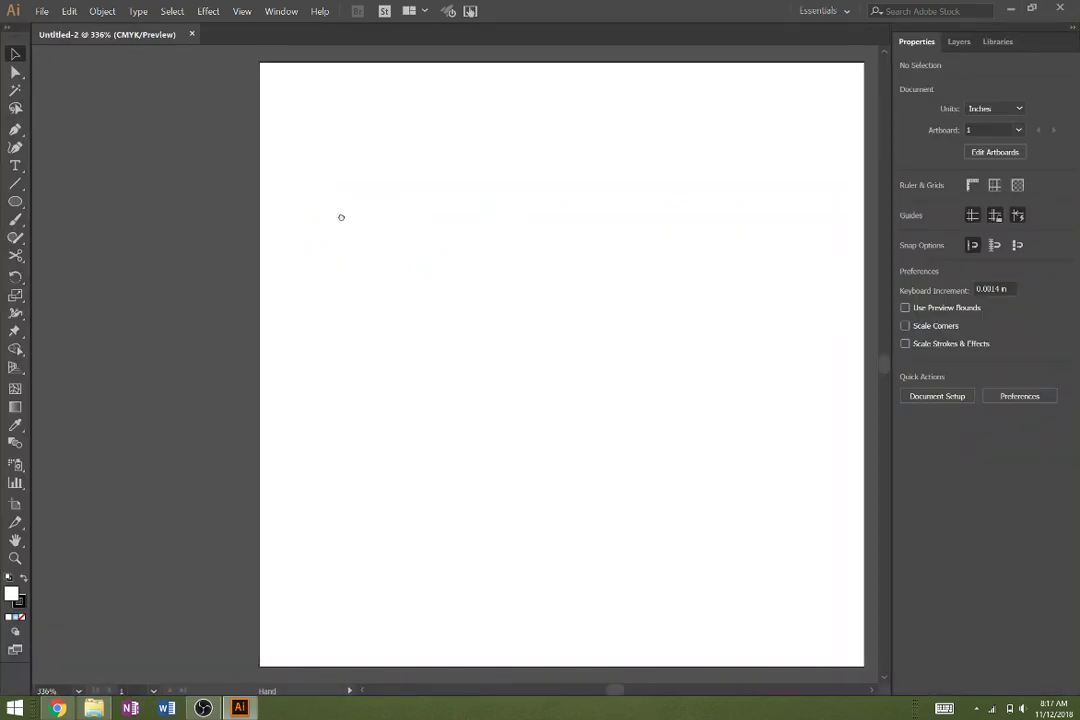
Draw a 2.137 in circle with fill and stroke both set to None near the artboard centre
{"action": "left_click", "coordinate": [15, 202]}
{"action": "left_click", "coordinate": [15, 202]}
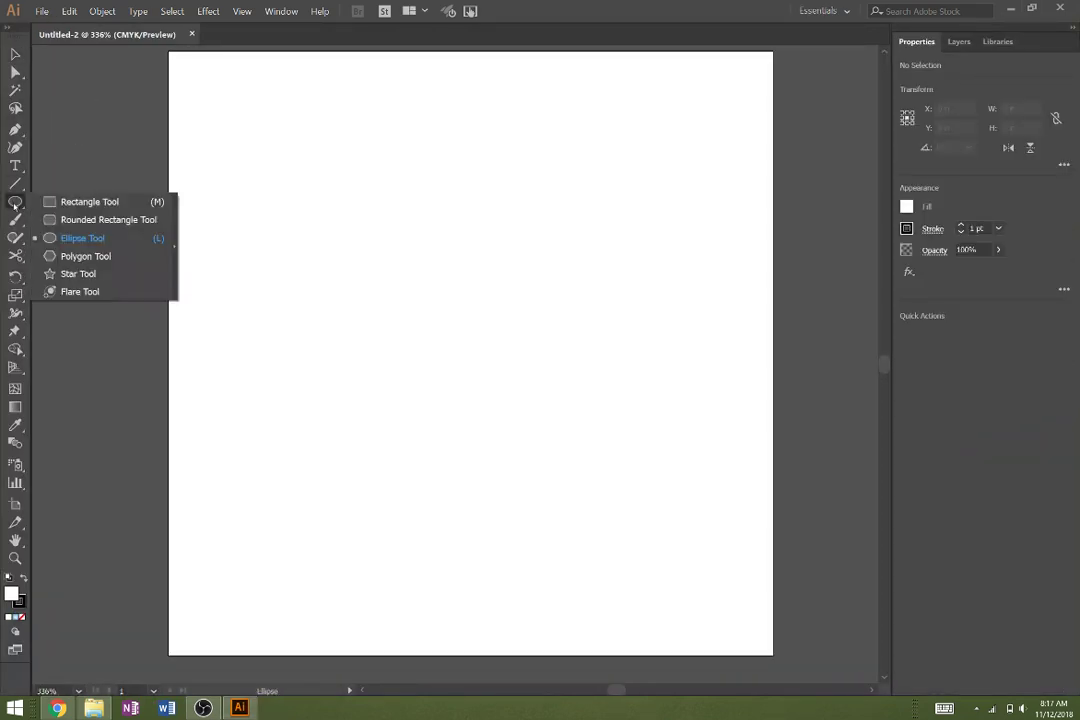
{"action": "left_click", "coordinate": [335, 224]}
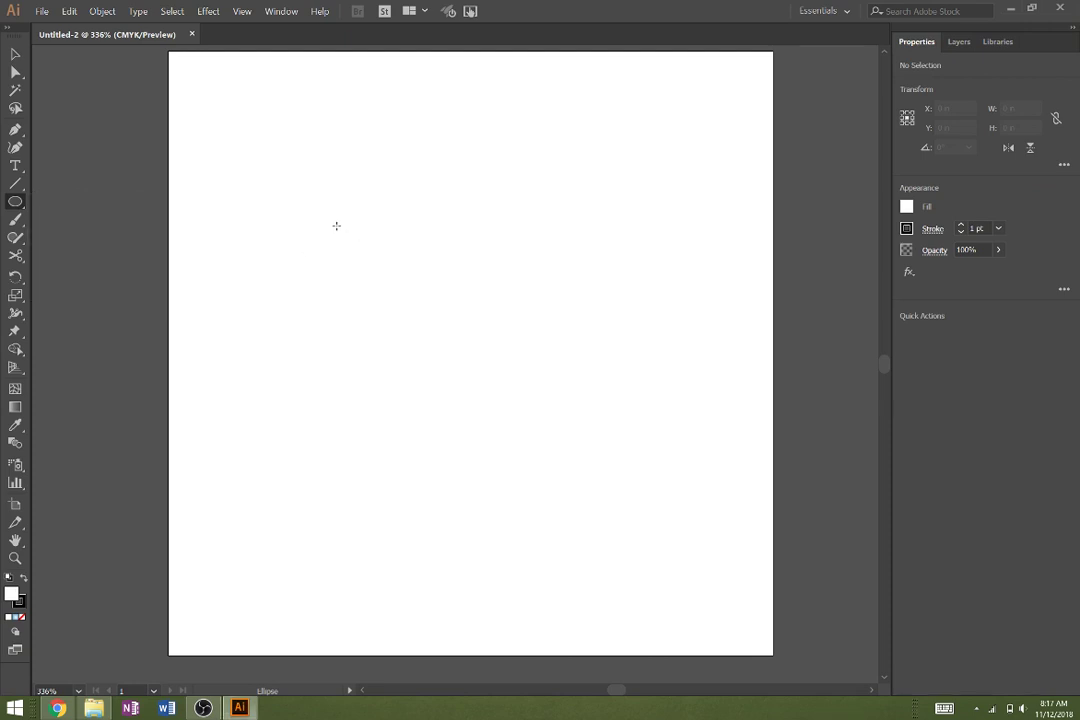
{"action": "left_click", "coordinate": [907, 207]}
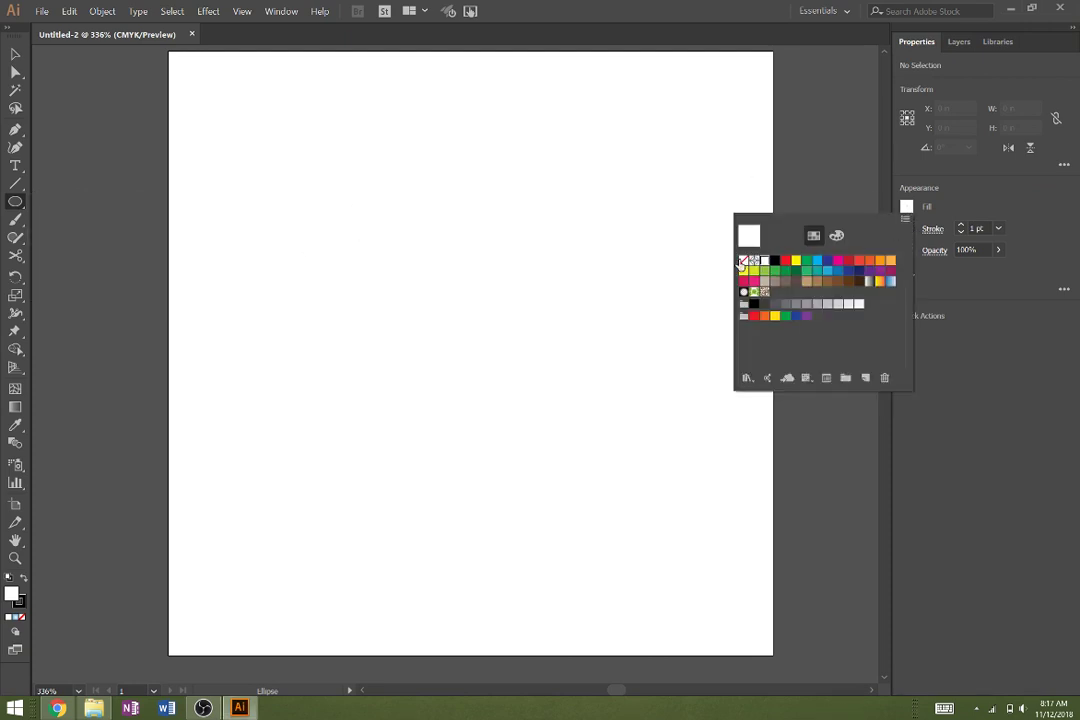
{"action": "left_click", "coordinate": [742, 262]}
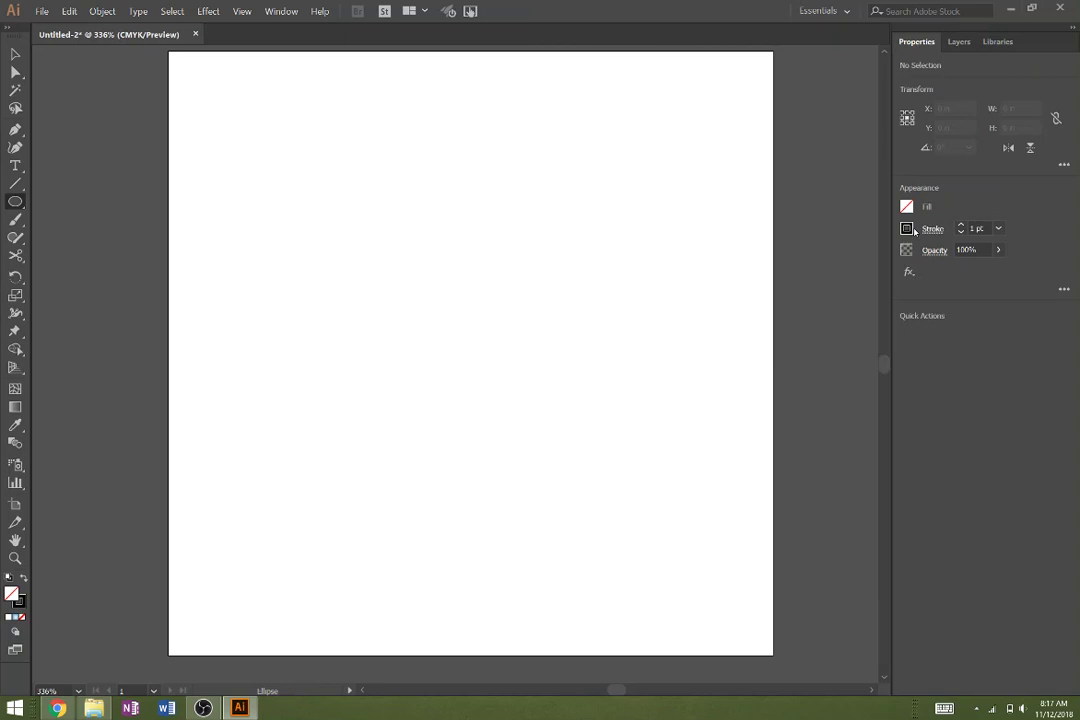
{"action": "left_click", "coordinate": [907, 228]}
{"action": "left_click", "coordinate": [745, 282]}
{"action": "left_click_drag", "start_coordinate": [389, 256], "coordinate": [648, 516]}
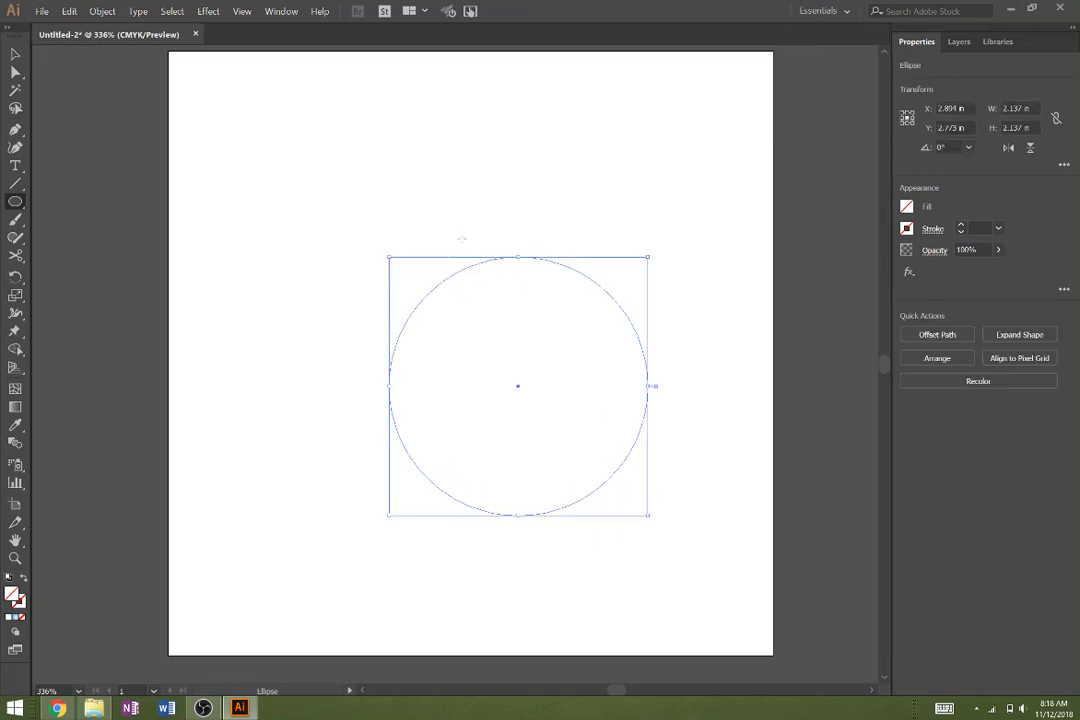
Draw a small 0.275 × 0.262 in star at the circle's top and fill it black
{"action": "left_click", "coordinate": [20, 204]}
{"action": "left_click", "coordinate": [104, 274]}
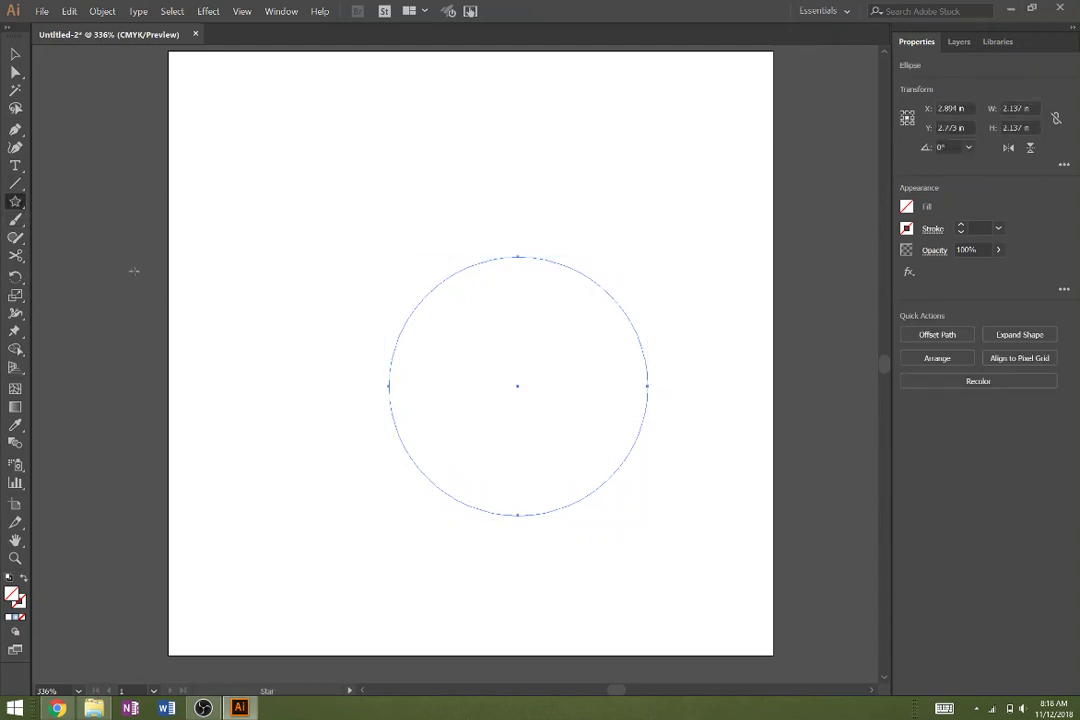
{"action": "key", "text": "Delete"}
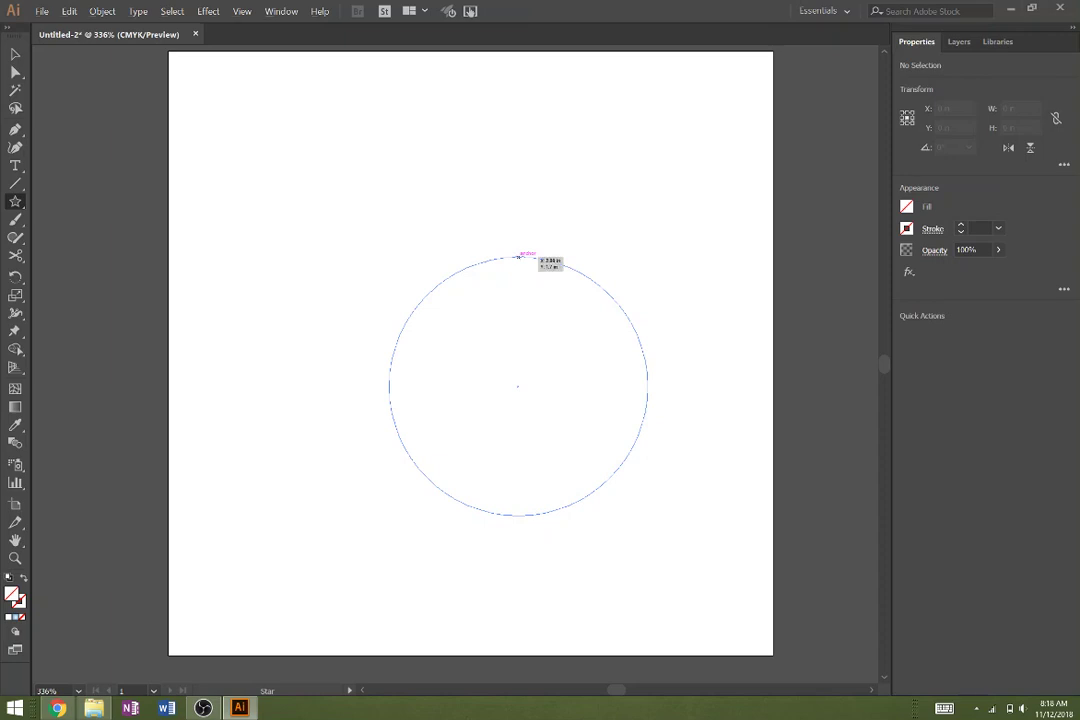
{"action": "mouse_move", "coordinate": [517, 257]}
{"action": "left_mouse_down"}
{"action": "mouse_move", "coordinate": [530, 270]}
{"action": "mouse_move", "coordinate": [585, 270]}
{"action": "left_mouse_up"}
{"action": "left_click", "coordinate": [906, 206]}
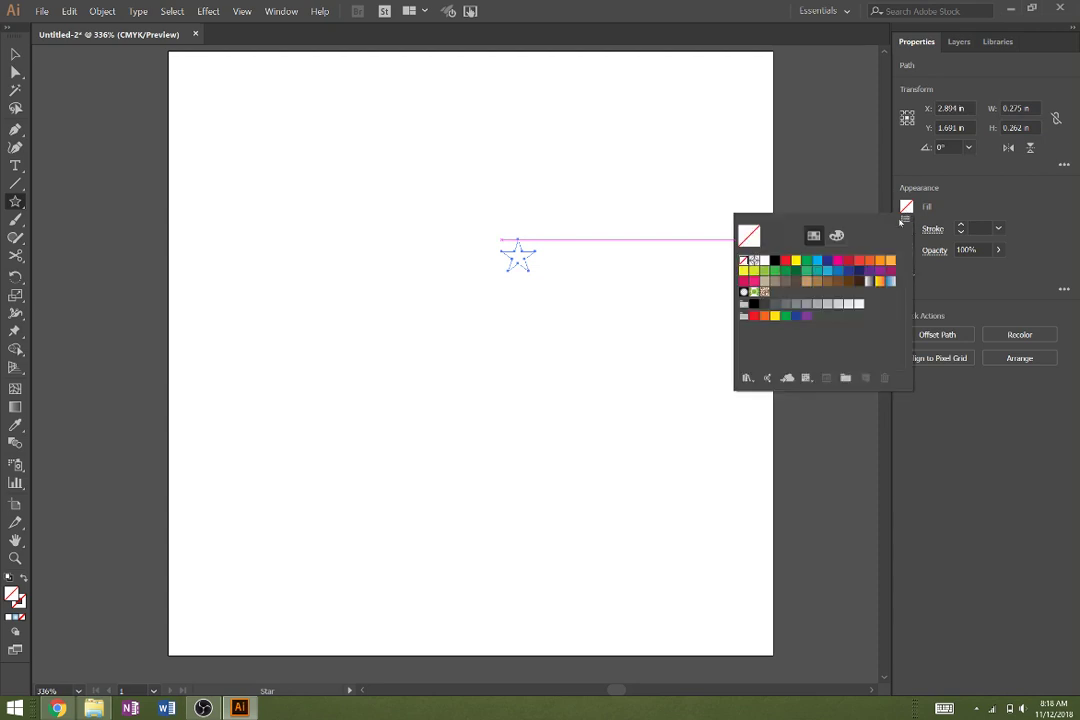
{"action": "left_click", "coordinate": [775, 260]}
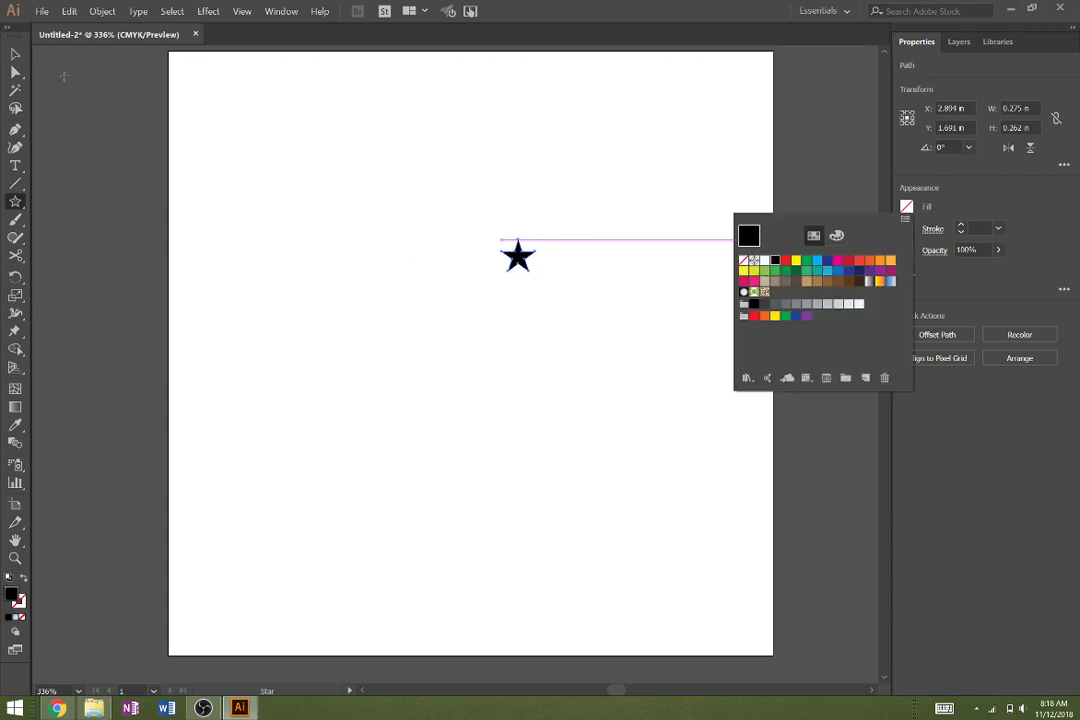
{"action": "key", "text": "Escape"}
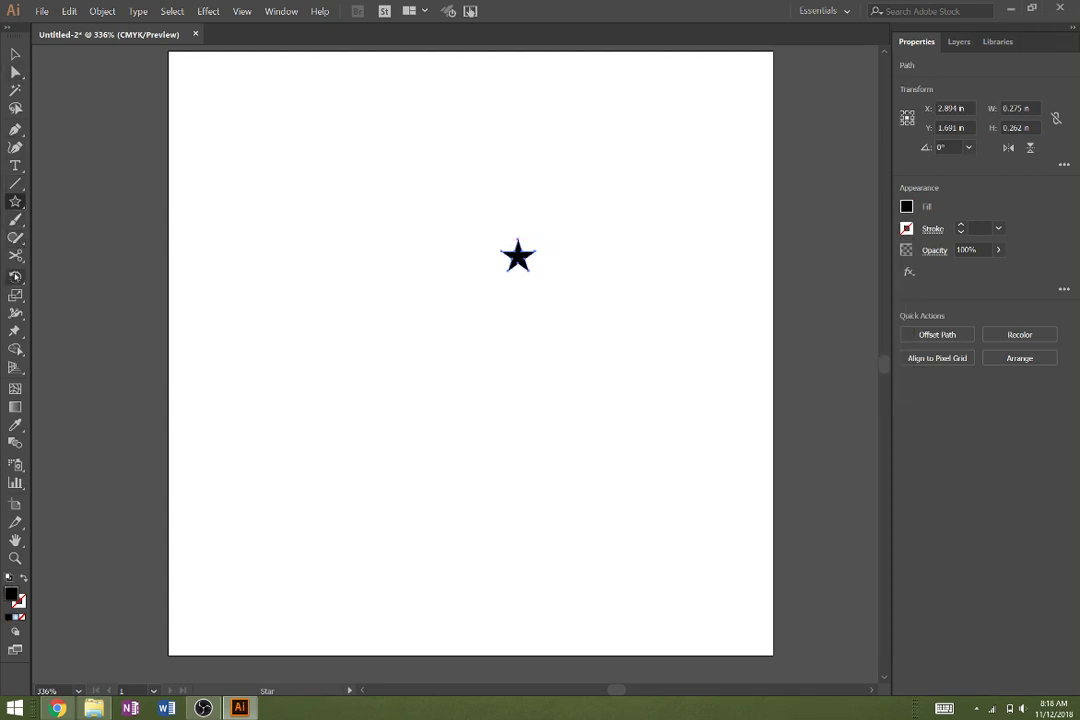
With the Rotate tool, test-rotate the star, revert it, and set the pivot at the circle's centre
{"action": "left_click", "coordinate": [16, 276]}
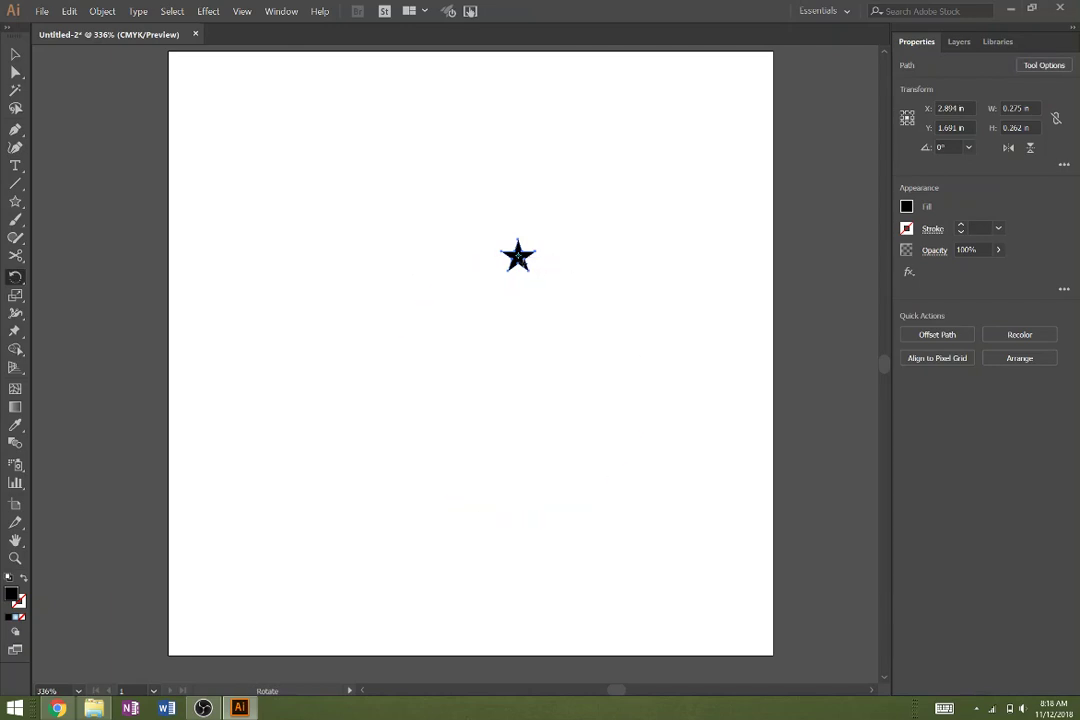
{"action": "scroll", "coordinate": [517, 256], "scroll_direction": "up", "scroll_amount": 3}
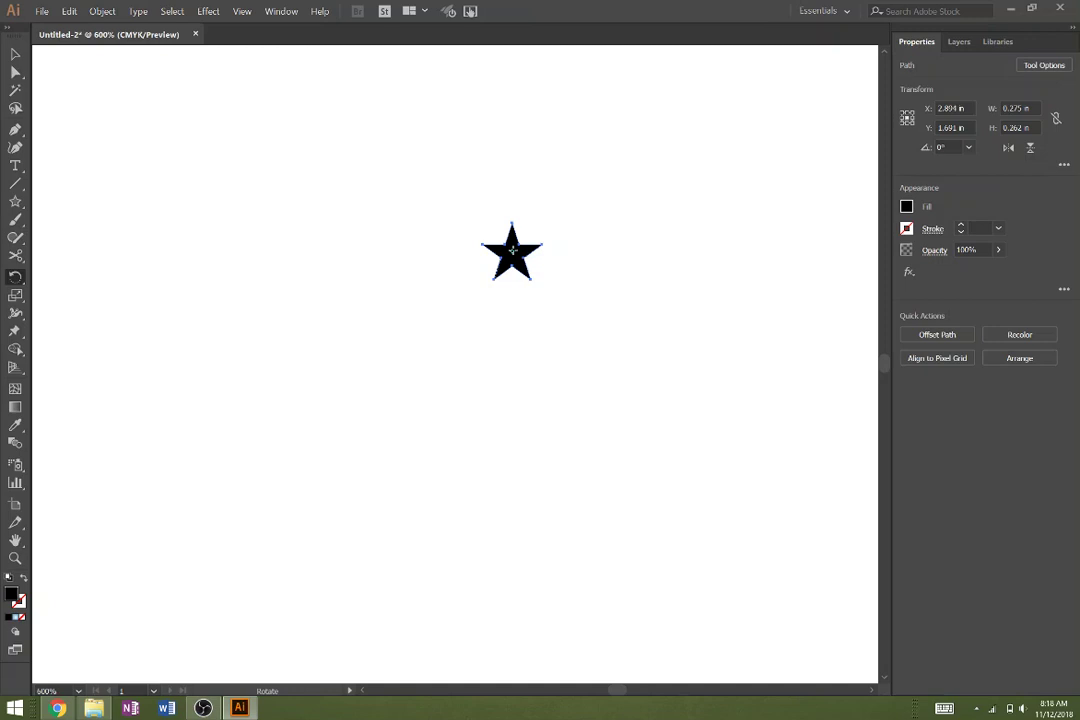
{"action": "mouse_move", "coordinate": [512, 252]}
{"action": "left_mouse_down"}
{"action": "mouse_move", "coordinate": [509, 296]}
{"action": "mouse_move", "coordinate": [514, 258]}
{"action": "left_mouse_up"}
{"action": "scroll", "coordinate": [527, 550], "scroll_direction": "down", "scroll_amount": 1}
{"action": "scroll", "coordinate": [561, 529], "scroll_direction": "down", "scroll_amount": 1}
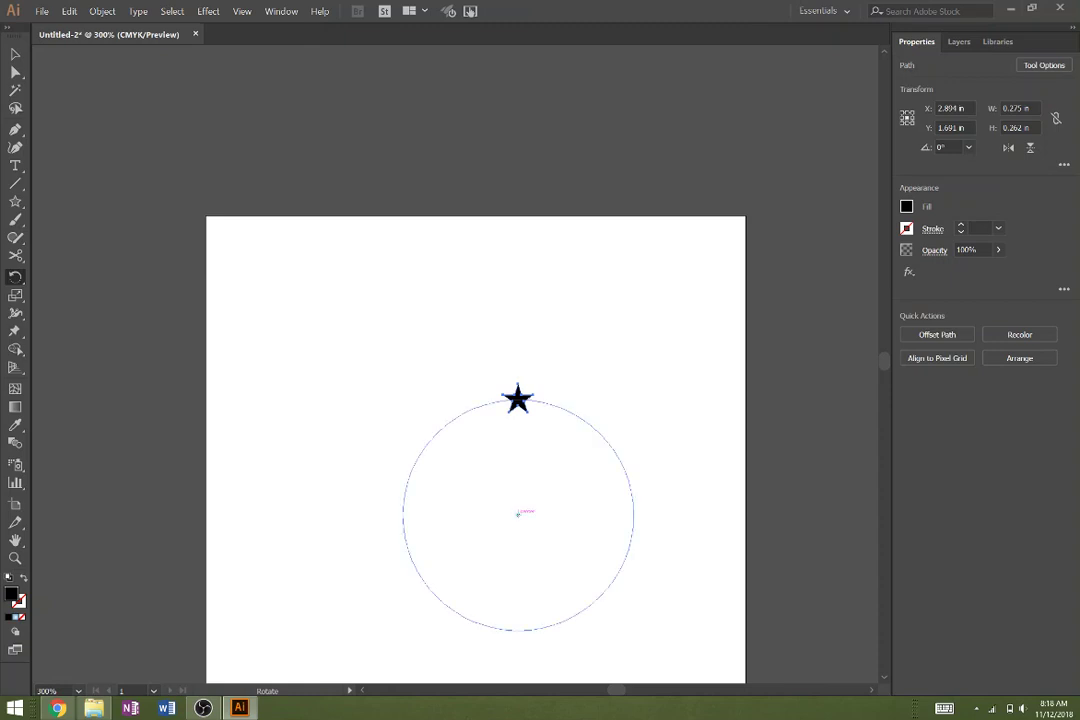
{"action": "left_click", "coordinate": [518, 514]}
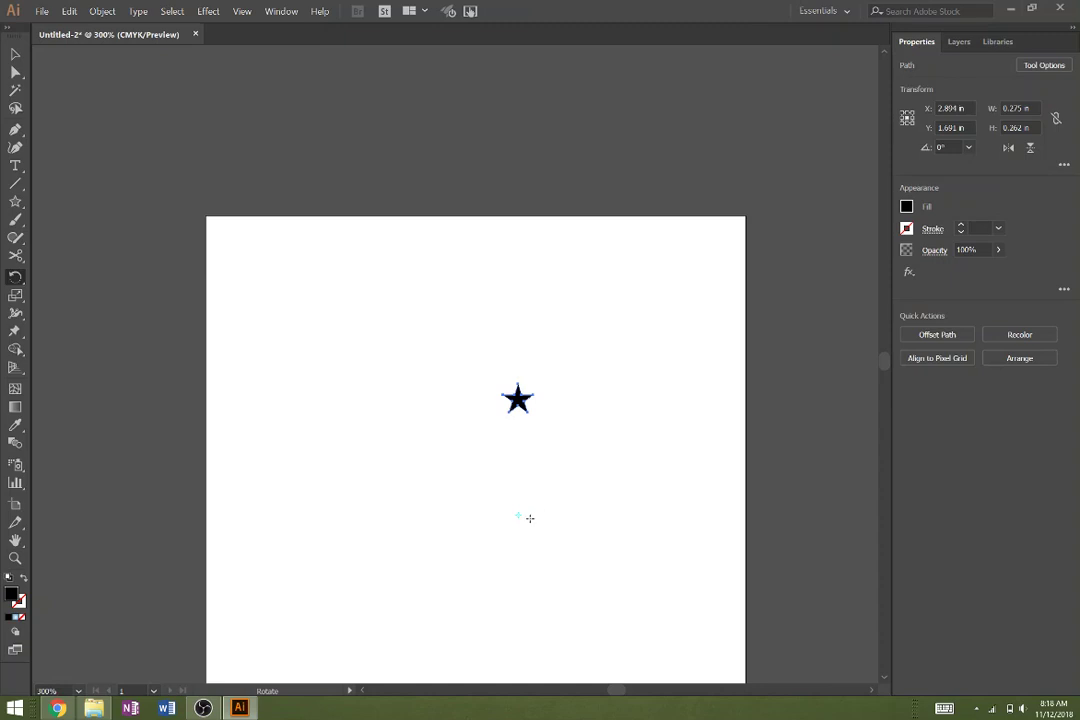
Copy the star rotated 30° and repeat with Ctrl+D until 12 stars ring the circle
{"action": "left_click", "coordinate": [530, 521], "text": "alt"}
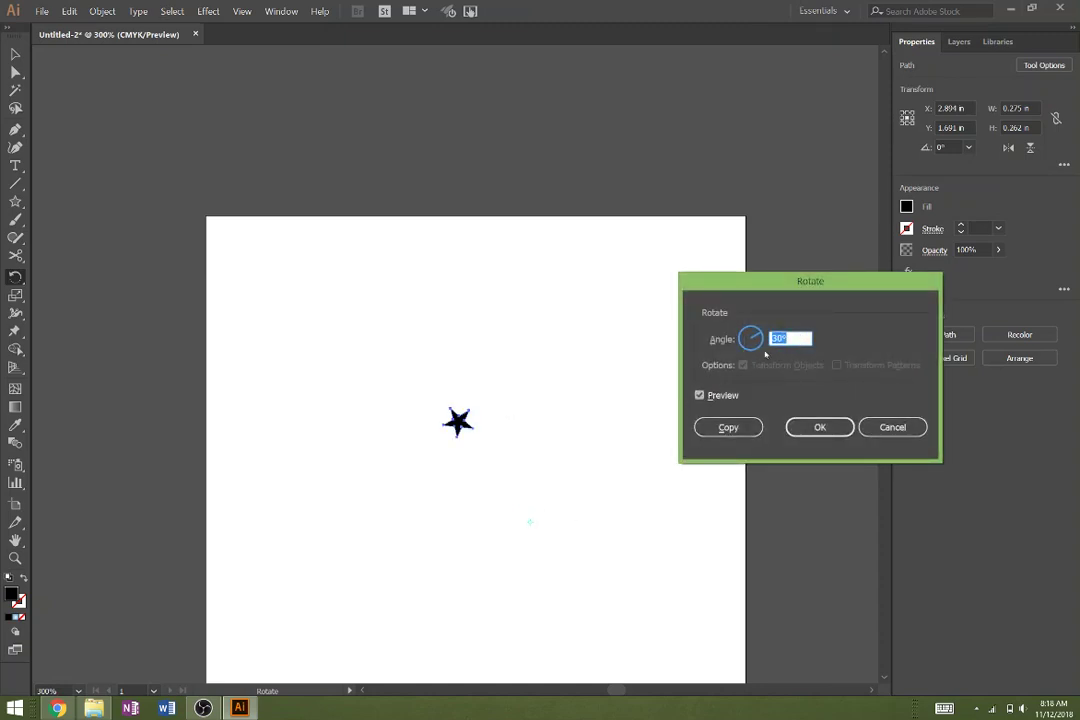
{"action": "left_click", "coordinate": [729, 430]}
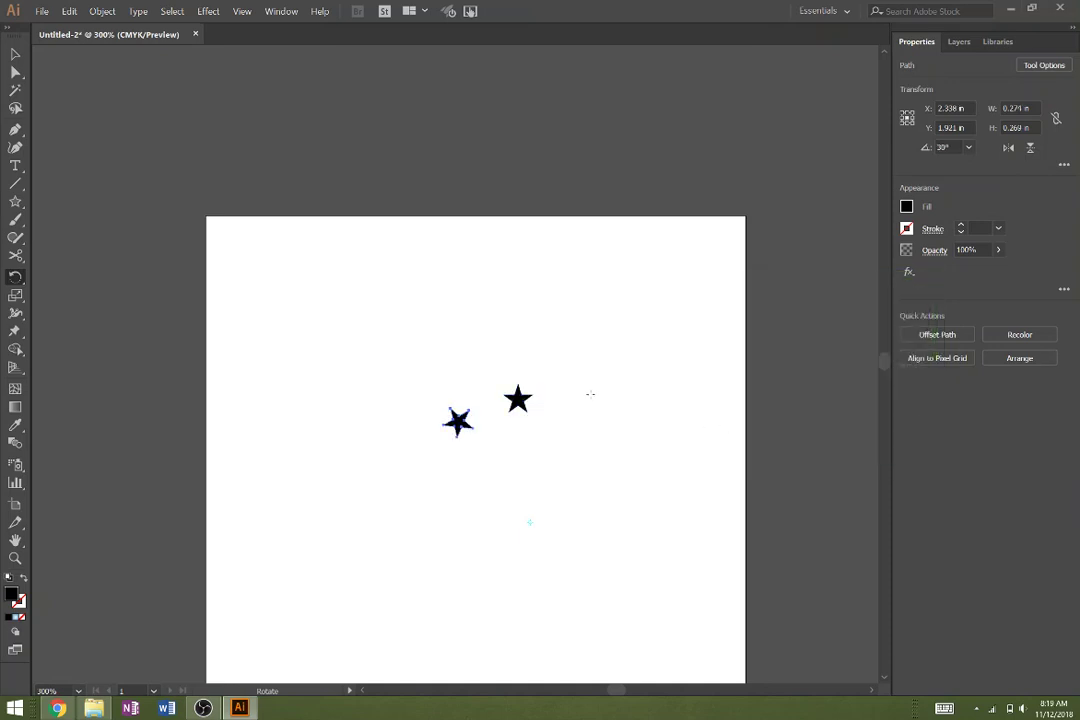
{"action": "key", "text": "ctrl+d"}
{"action": "key", "text": "ctrl+d"}
{"action": "key", "text": "ctrl+d"}
{"action": "key", "text": "ctrl+d"}
{"action": "key", "text": "ctrl+d"}
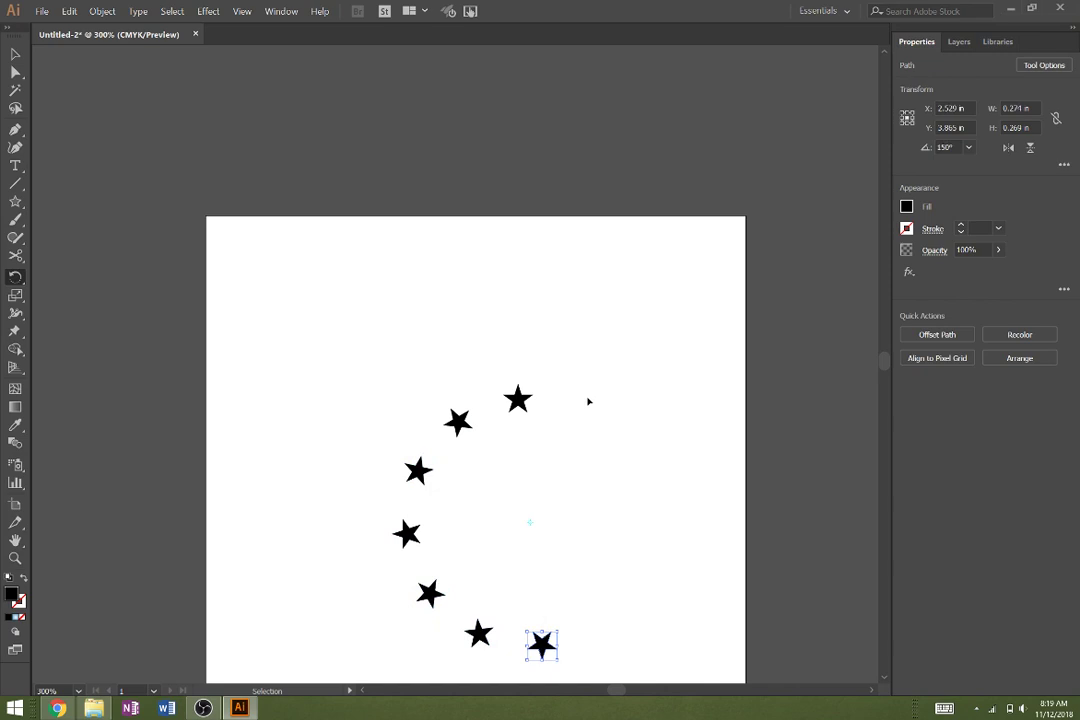
{"action": "key", "text": "ctrl+d"}
{"action": "key", "text": "ctrl+d"}
{"action": "key", "text": "ctrl+d"}
{"action": "key", "text": "ctrl+d"}
{"action": "key", "text": "ctrl+d"}
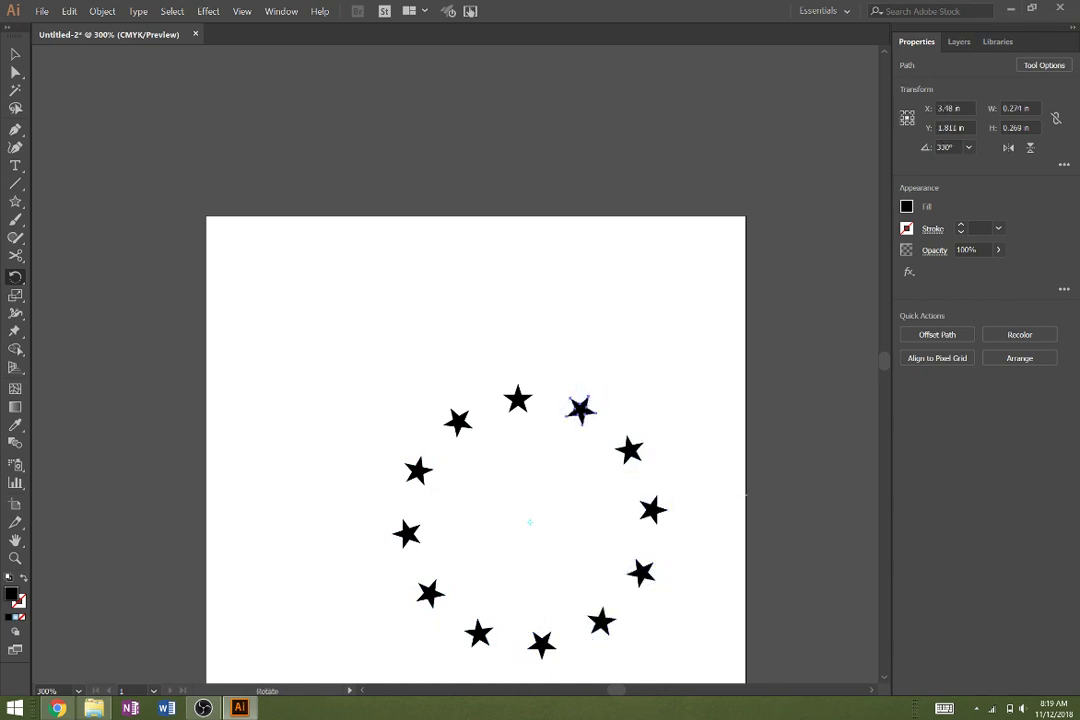
{"action": "left_click", "coordinate": [15, 53]}
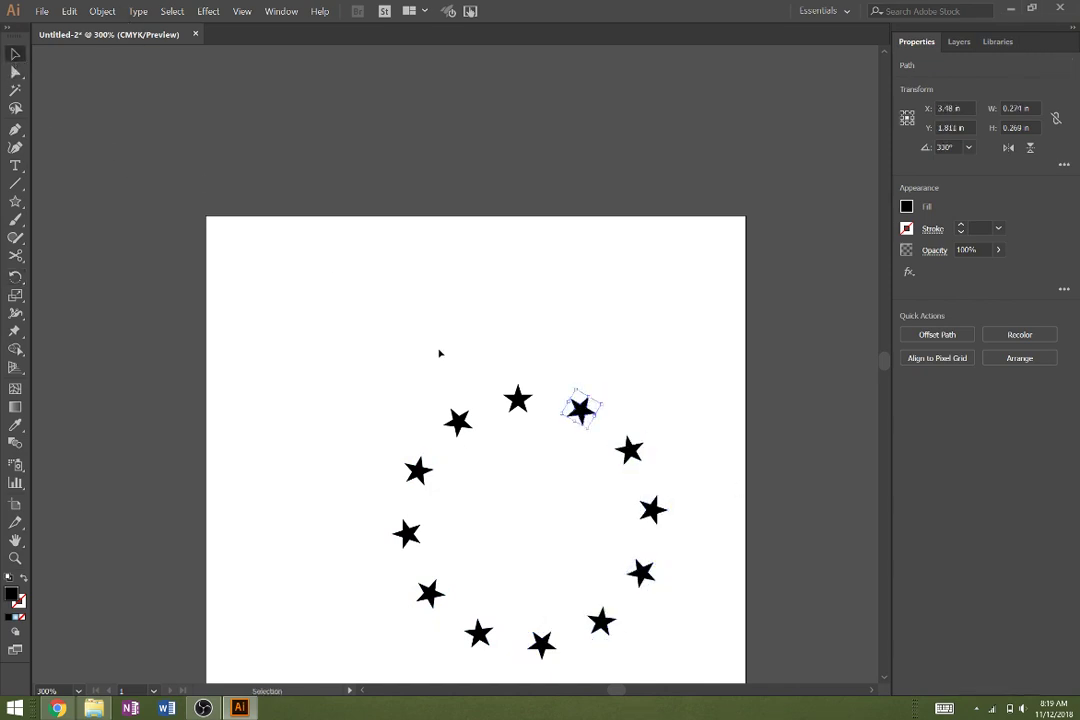
Nudge the star ring and centre the circle among the stars
{"action": "left_click_drag", "start_coordinate": [338, 362], "coordinate": [704, 690]}
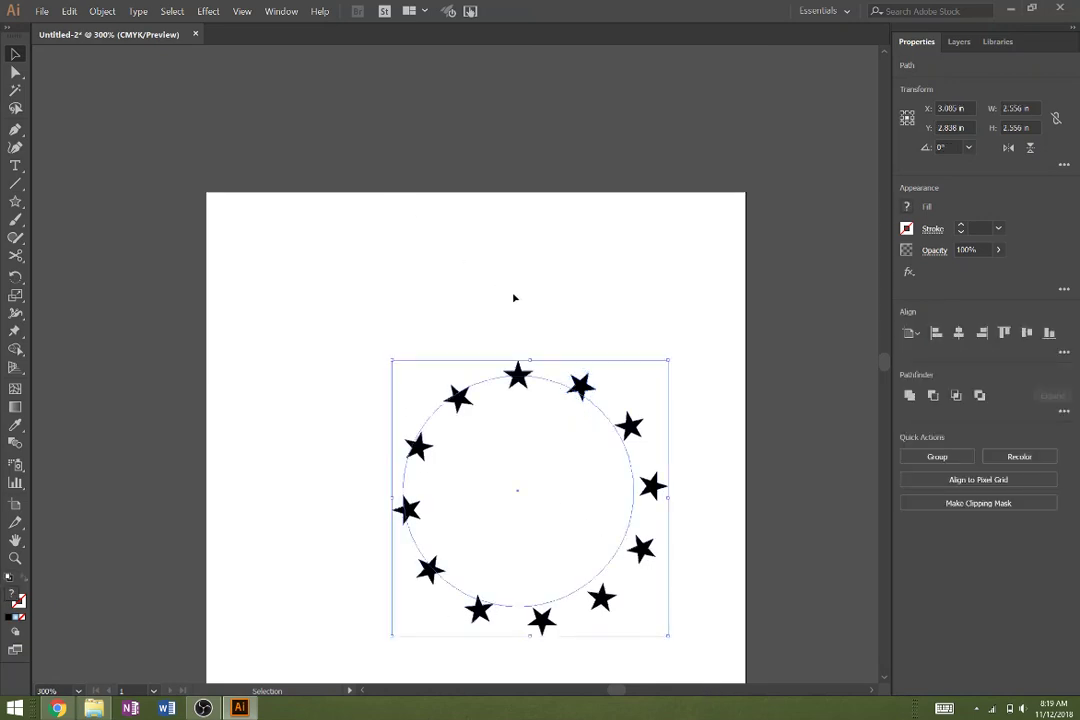
{"action": "left_click", "coordinate": [524, 398]}
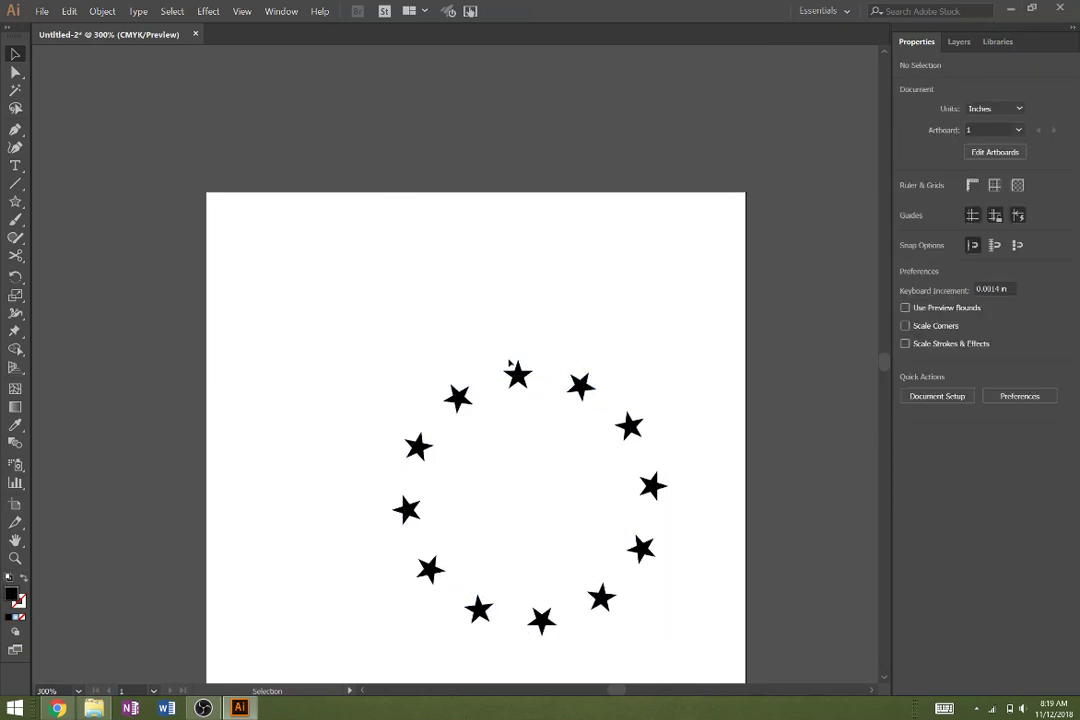
{"action": "left_click_drag", "start_coordinate": [388, 338], "coordinate": [670, 525]}
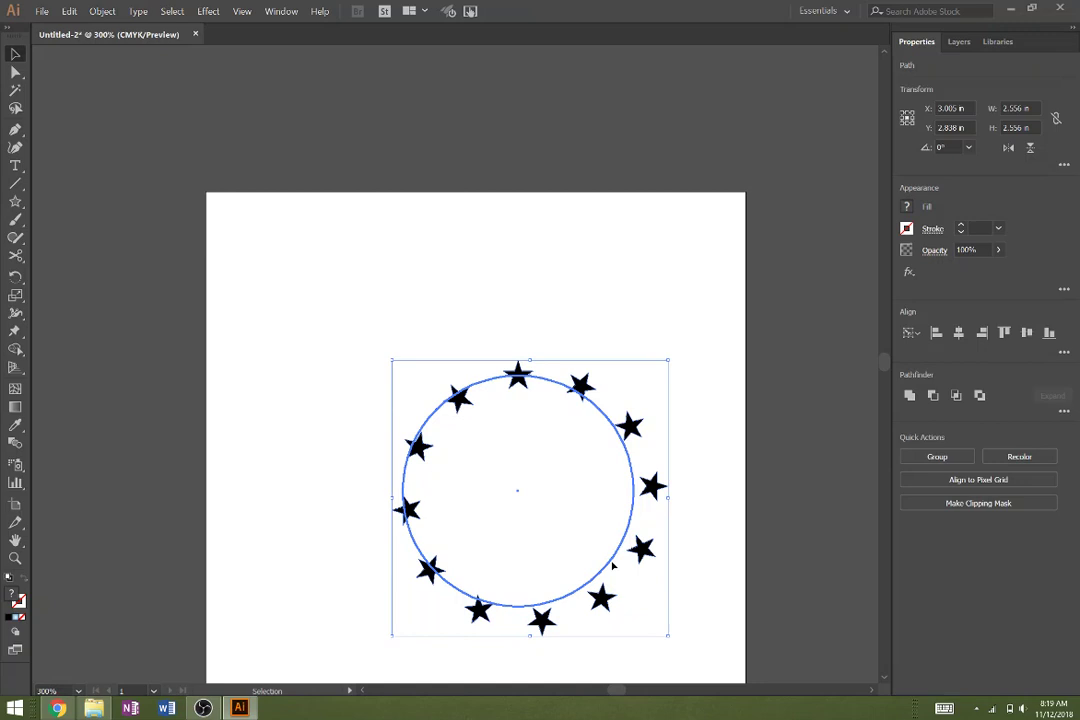
{"action": "left_click_drag", "start_coordinate": [613, 567], "coordinate": [621, 573]}
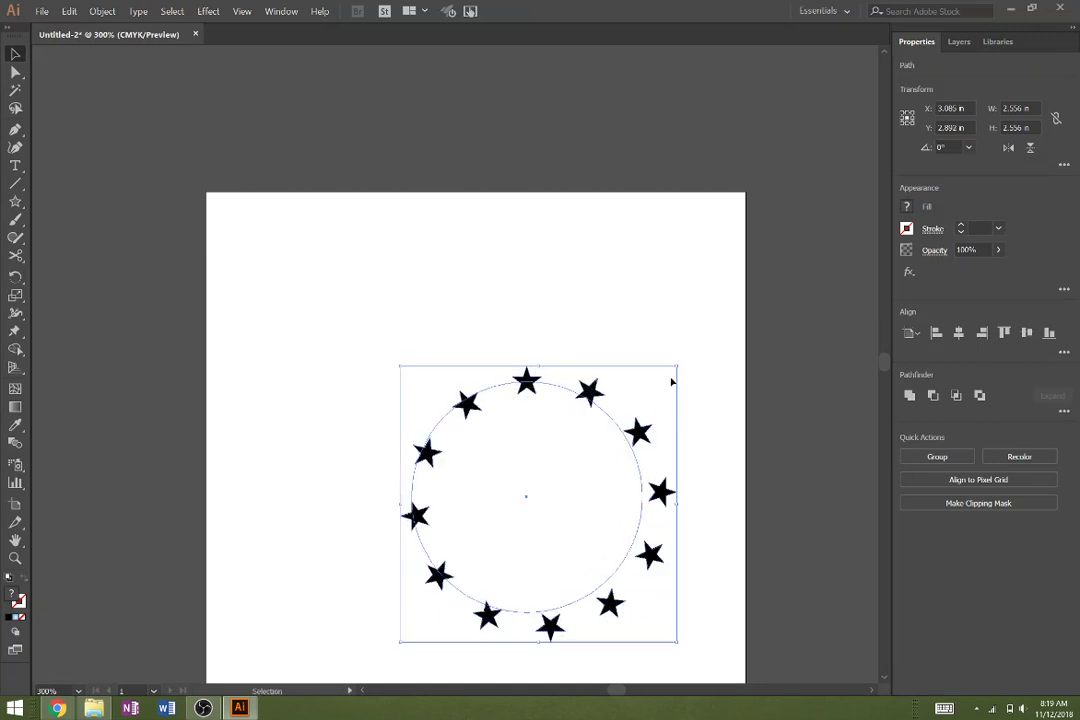
{"action": "left_click", "coordinate": [724, 453]}
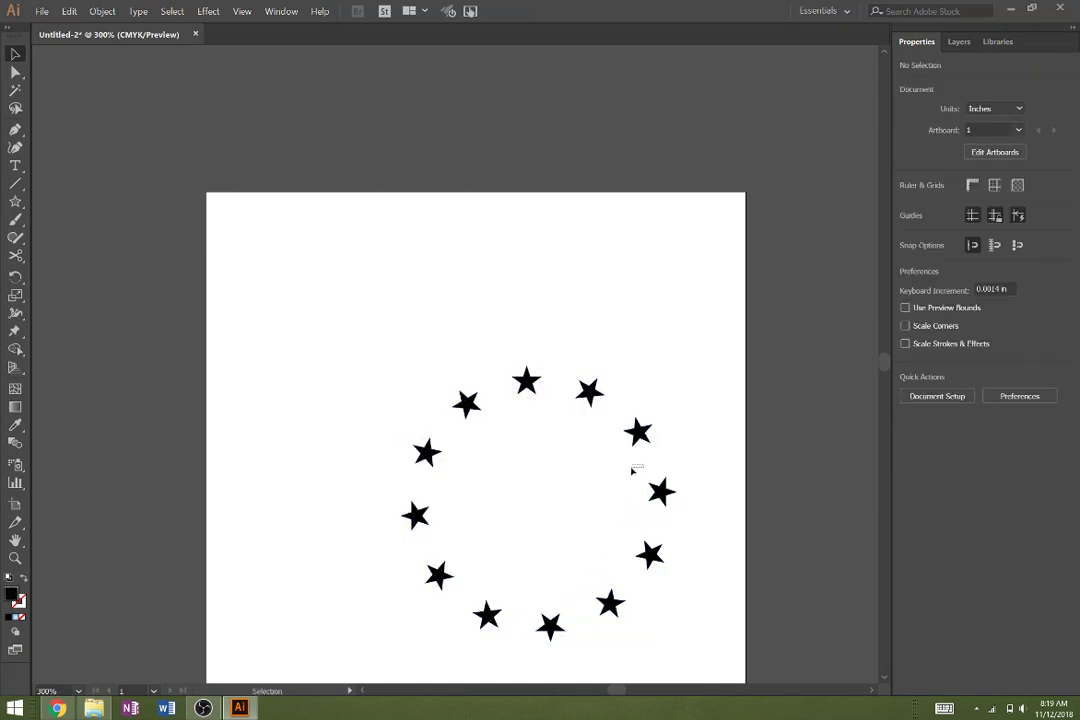
{"action": "left_click", "coordinate": [634, 468]}
{"action": "left_click_drag", "start_coordinate": [638, 466], "coordinate": [652, 474]}
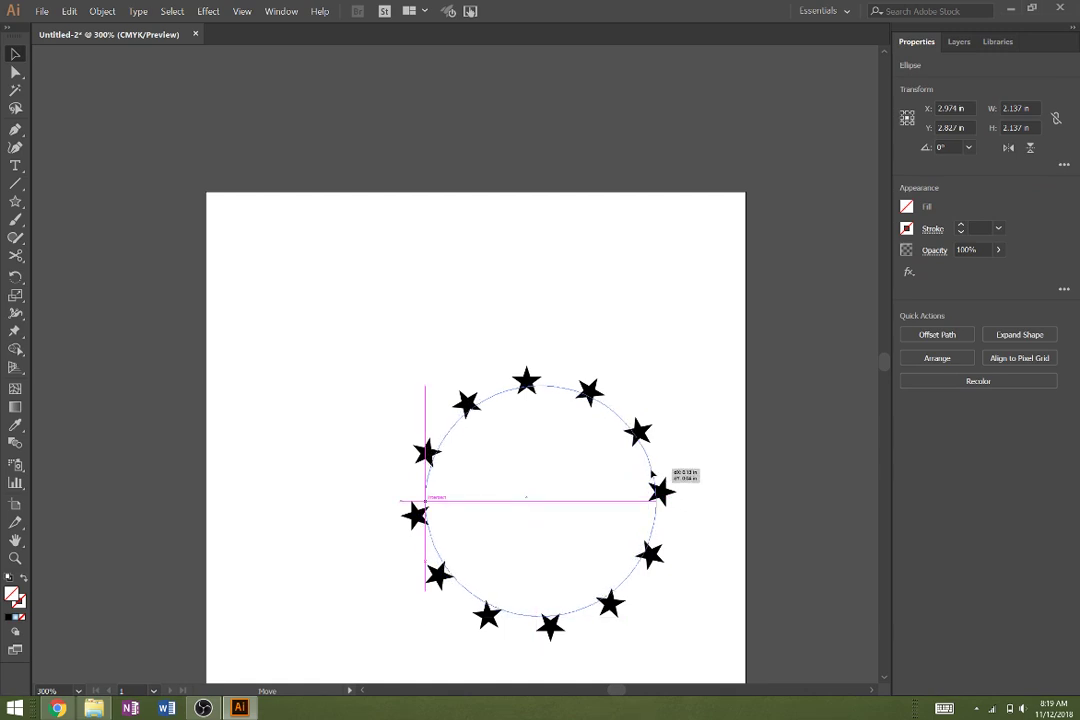
{"action": "left_click_drag", "start_coordinate": [652, 474], "coordinate": [652, 474]}
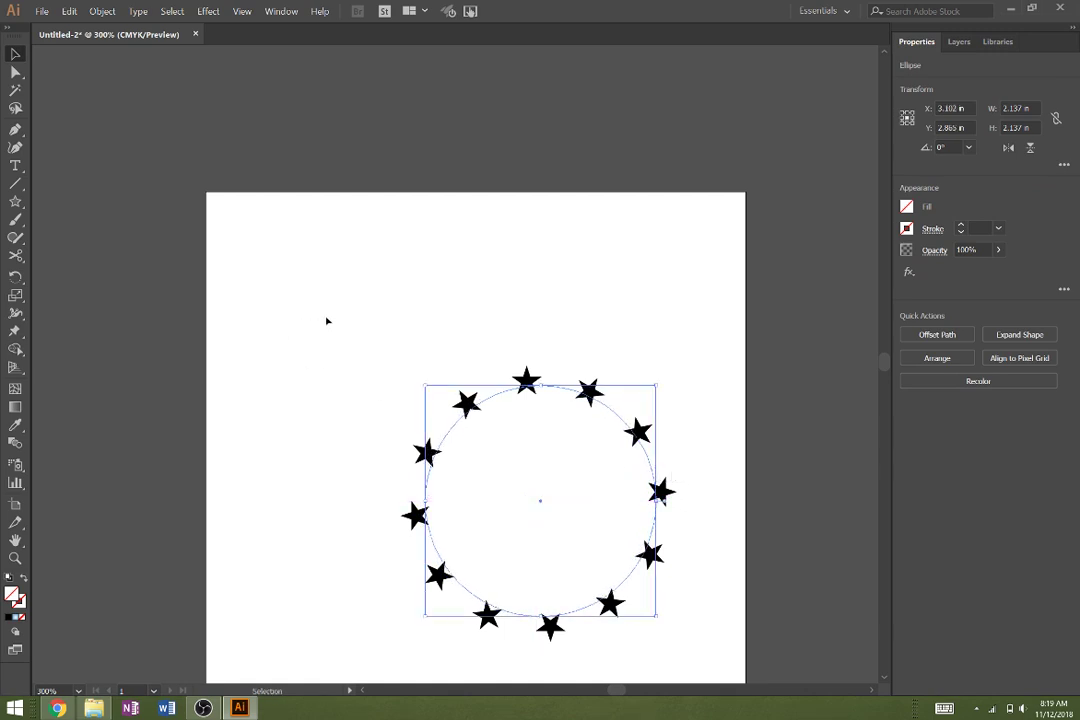
Move the whole ring to the top-left and scale it down to 1.34 in across
{"action": "left_click_drag", "start_coordinate": [326, 321], "coordinate": [735, 632]}
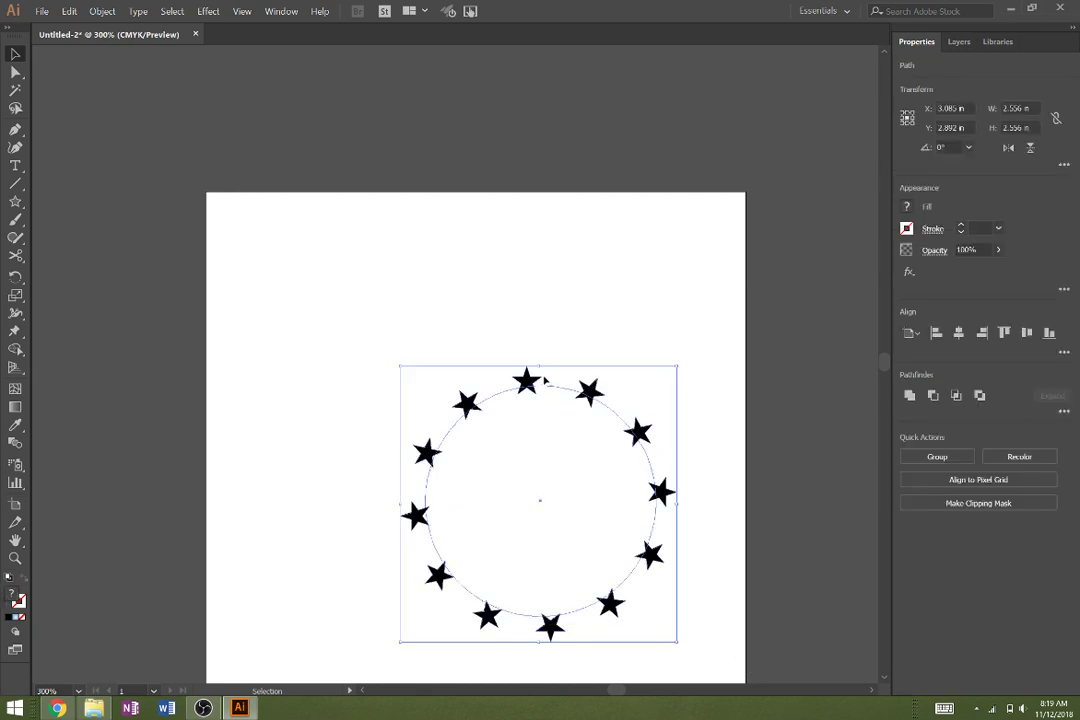
{"action": "left_click_drag", "start_coordinate": [531, 382], "coordinate": [334, 205]}
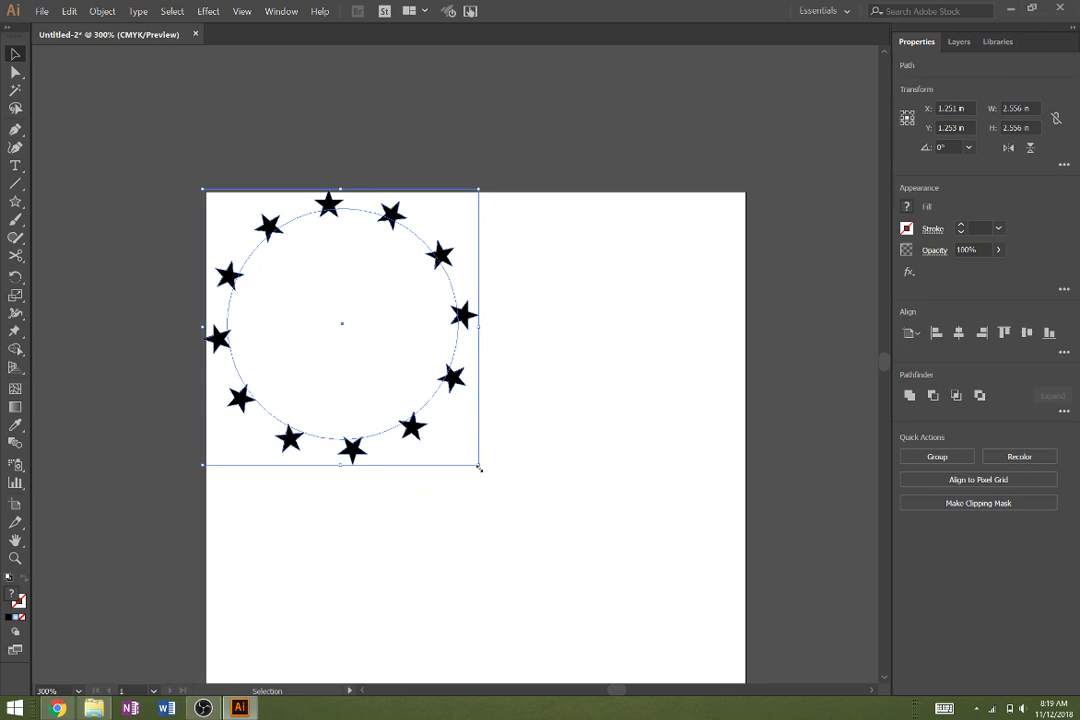
{"action": "left_click_drag", "start_coordinate": [480, 468], "coordinate": [349, 333]}
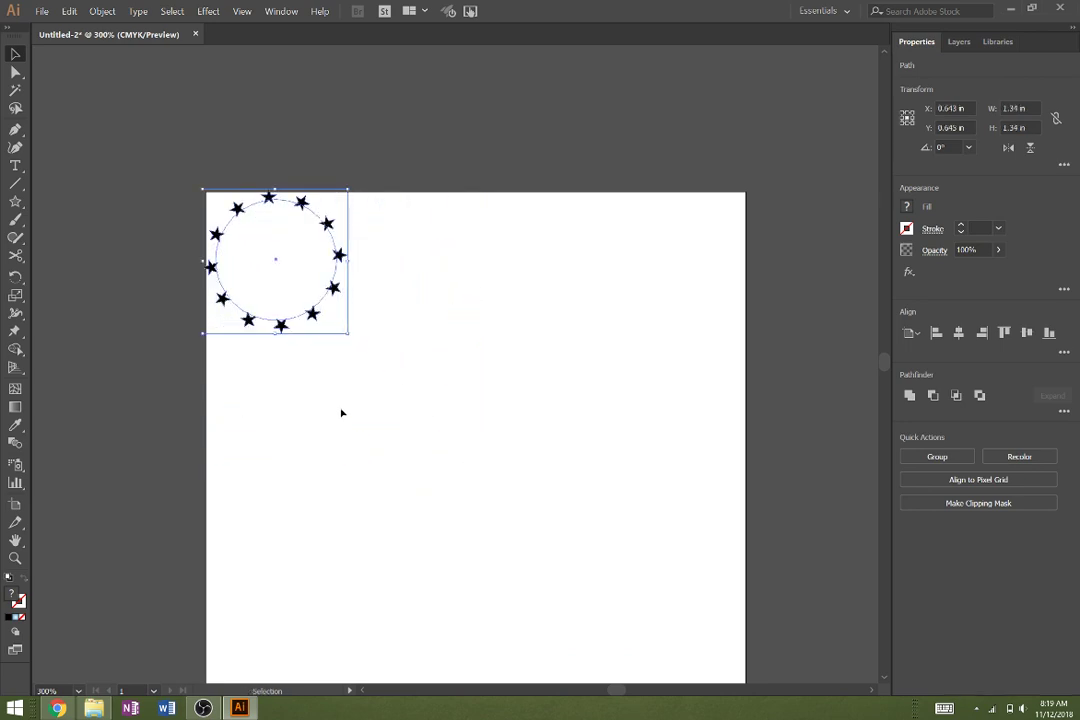
Draw a small black-filled star below the first ring
{"action": "left_click", "coordinate": [14, 201]}
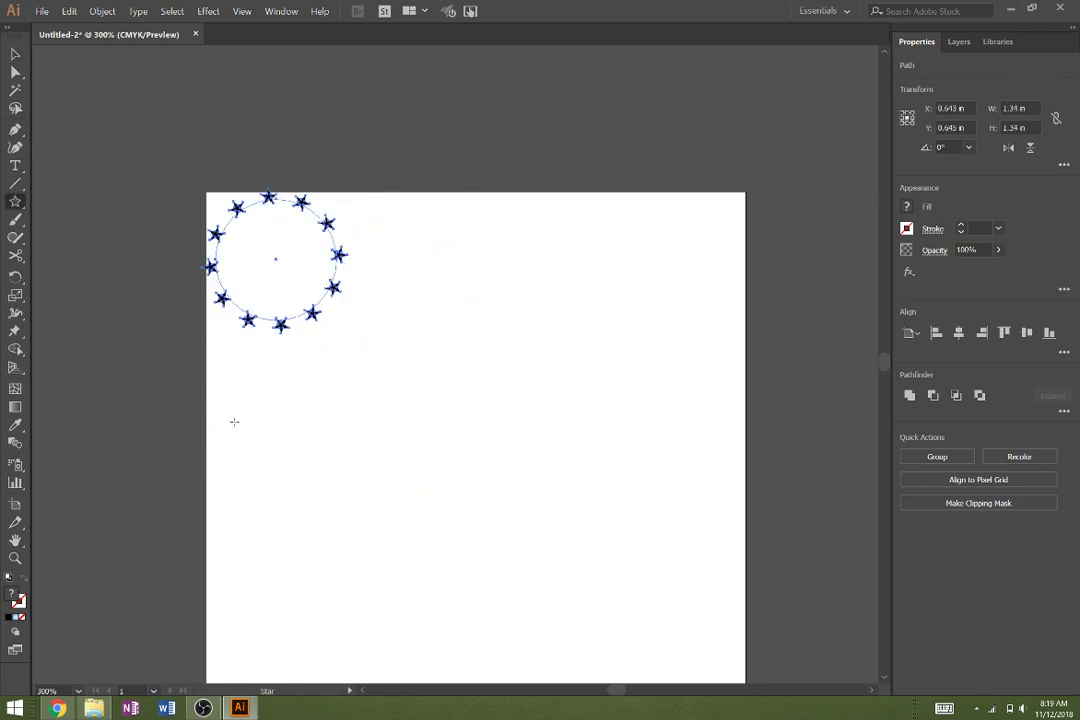
{"action": "mouse_move", "coordinate": [234, 421]}
{"action": "left_mouse_down"}
{"action": "mouse_move", "coordinate": [259, 440]}
{"action": "mouse_move", "coordinate": [240, 422]}
{"action": "left_mouse_up"}
{"action": "left_click", "coordinate": [908, 207]}
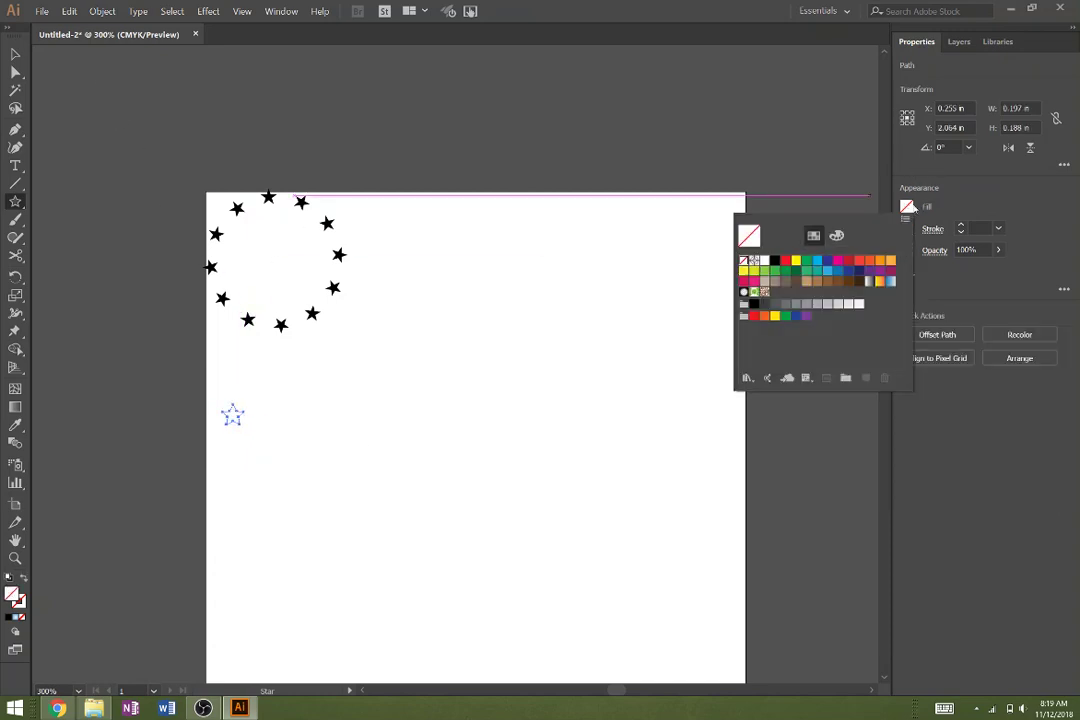
{"action": "left_click", "coordinate": [774, 260]}
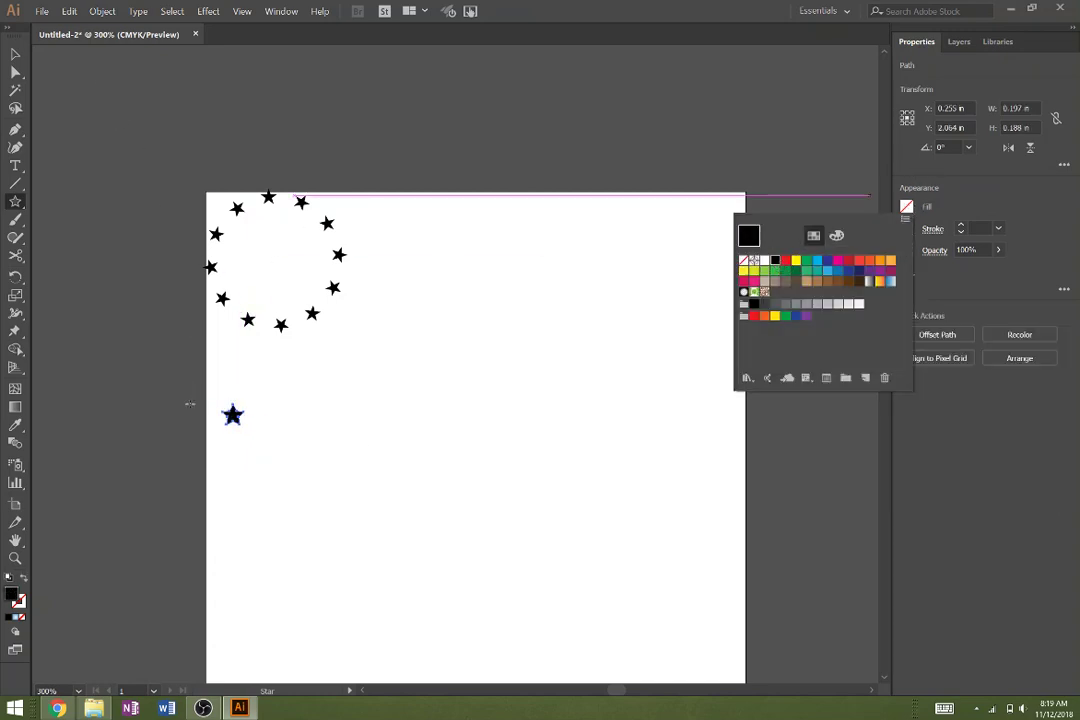
{"action": "key", "text": "v"}
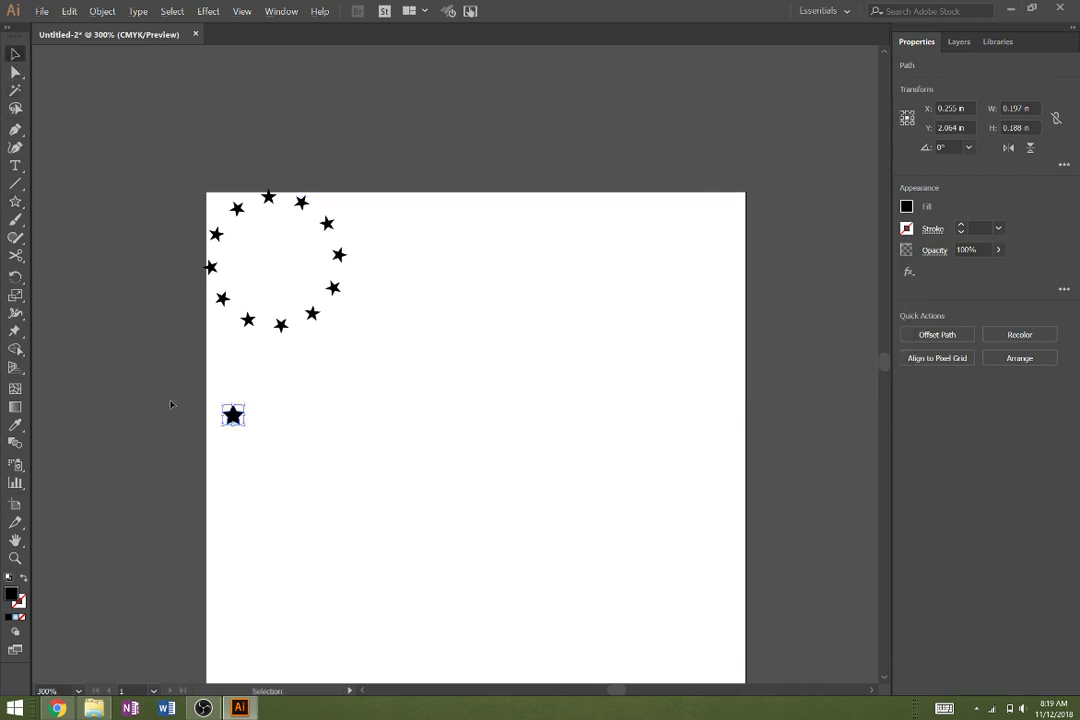
Duplicate the star to the right, align both vertically, and blend them into a row
{"action": "left_click_drag", "start_coordinate": [233, 416], "coordinate": [714, 427]}
{"action": "left_click_drag", "start_coordinate": [210, 381], "coordinate": [755, 494]}
{"action": "left_click", "coordinate": [1024, 332]}
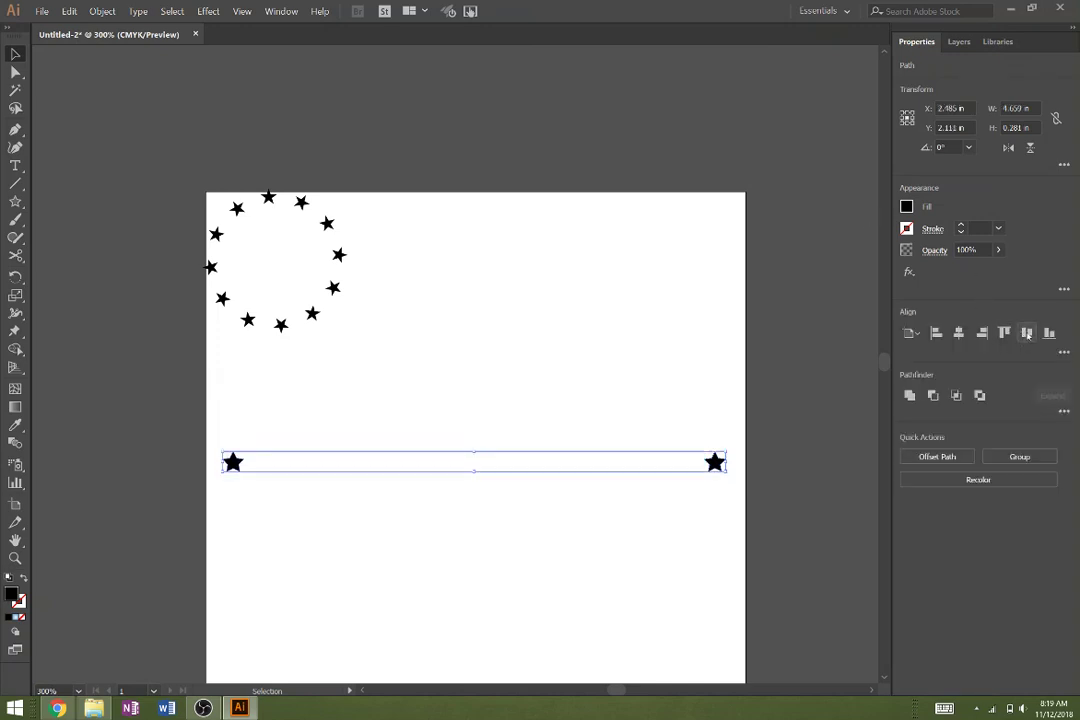
{"action": "left_click", "coordinate": [100, 11]}
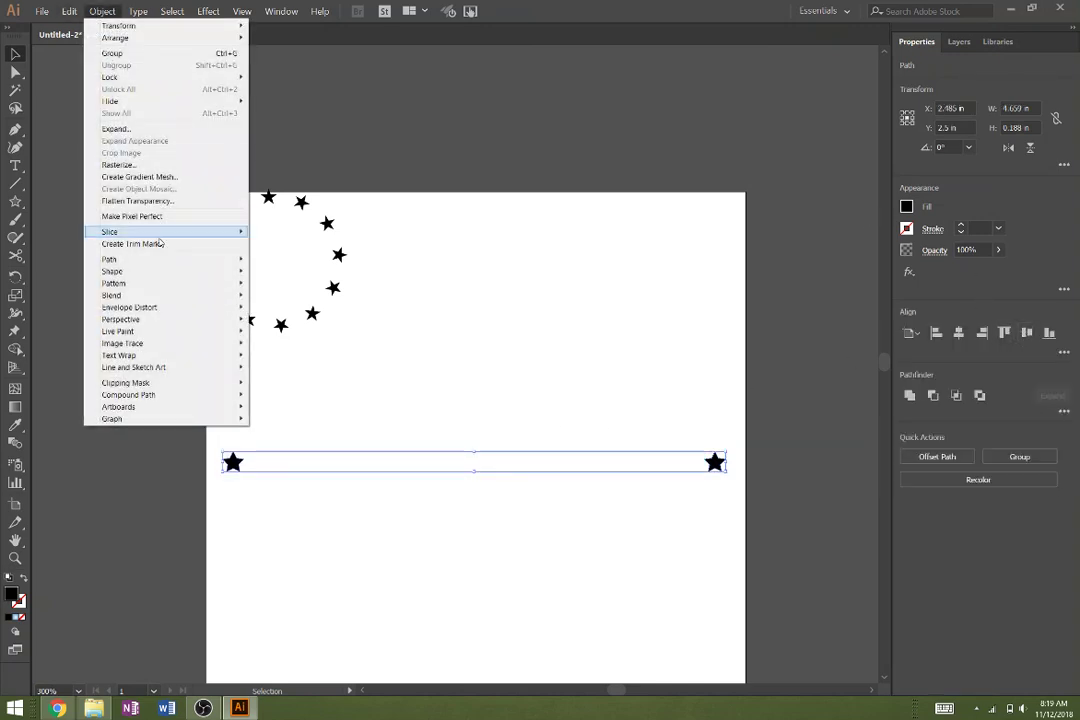
{"action": "mouse_move", "coordinate": [220, 295]}
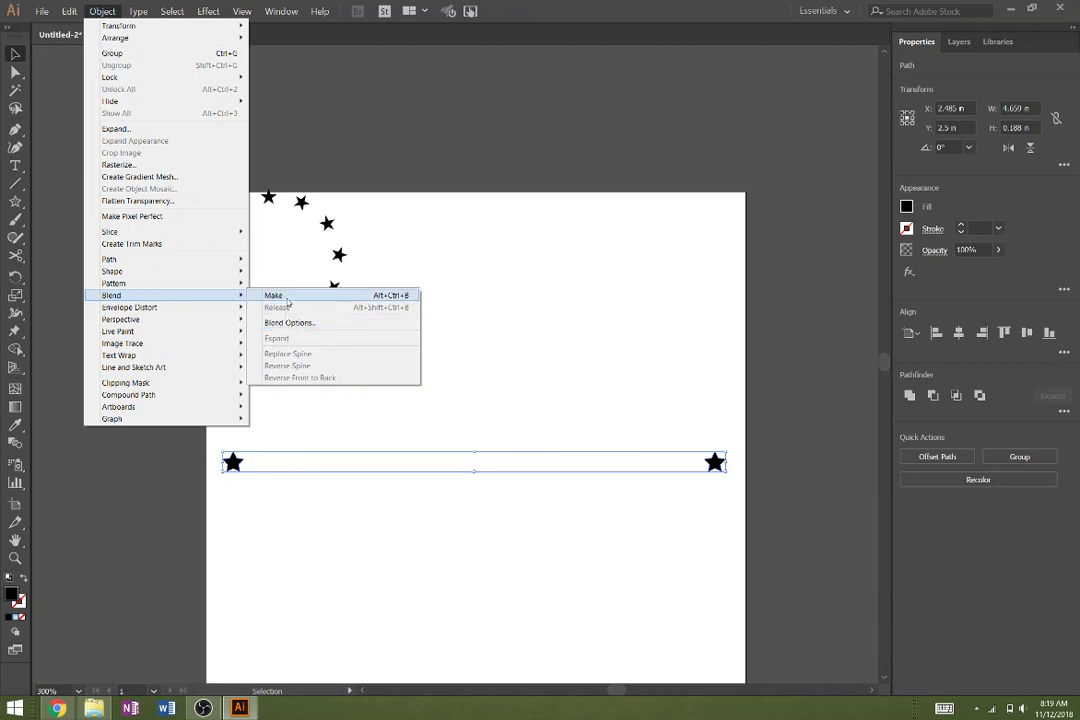
{"action": "left_click", "coordinate": [278, 295]}
{"action": "left_click", "coordinate": [100, 11]}
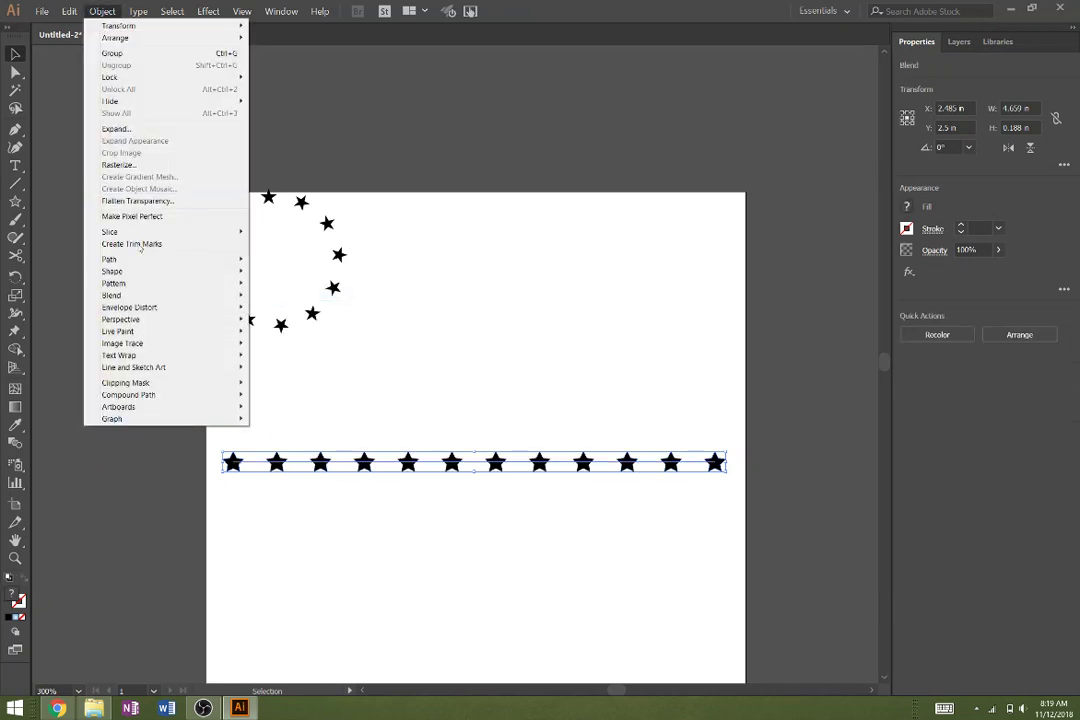
Set the blend options to 10 Specified Steps with Align to Path orientation
{"action": "mouse_move", "coordinate": [166, 297]}
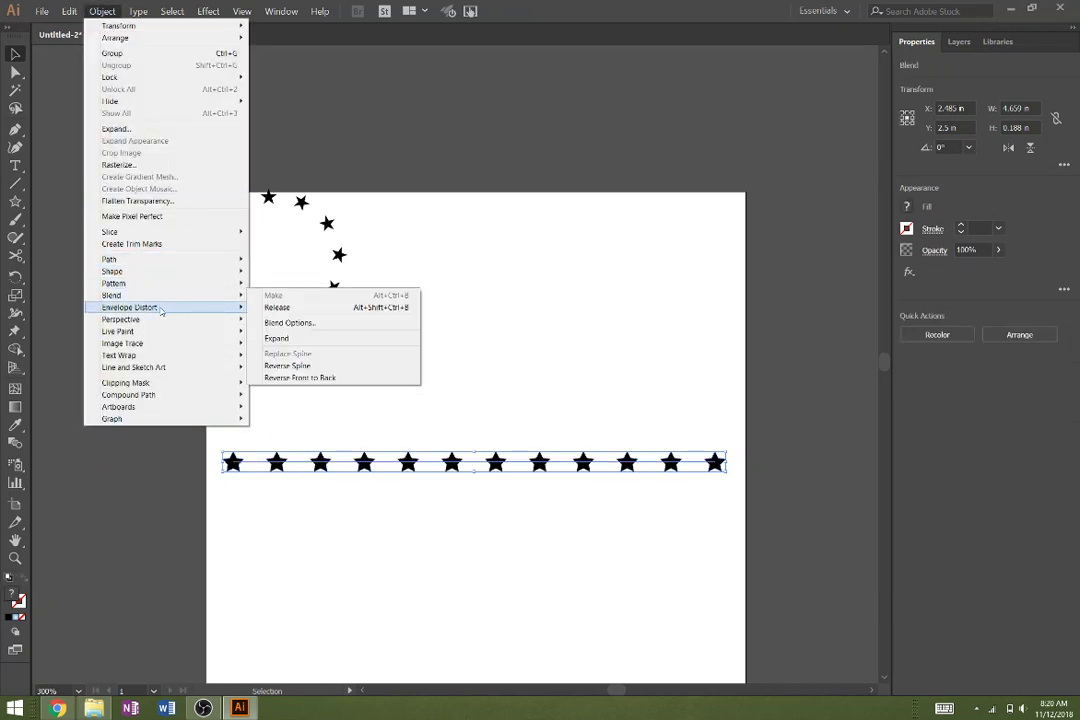
{"action": "left_click", "coordinate": [290, 322]}
{"action": "left_click", "coordinate": [755, 225]}
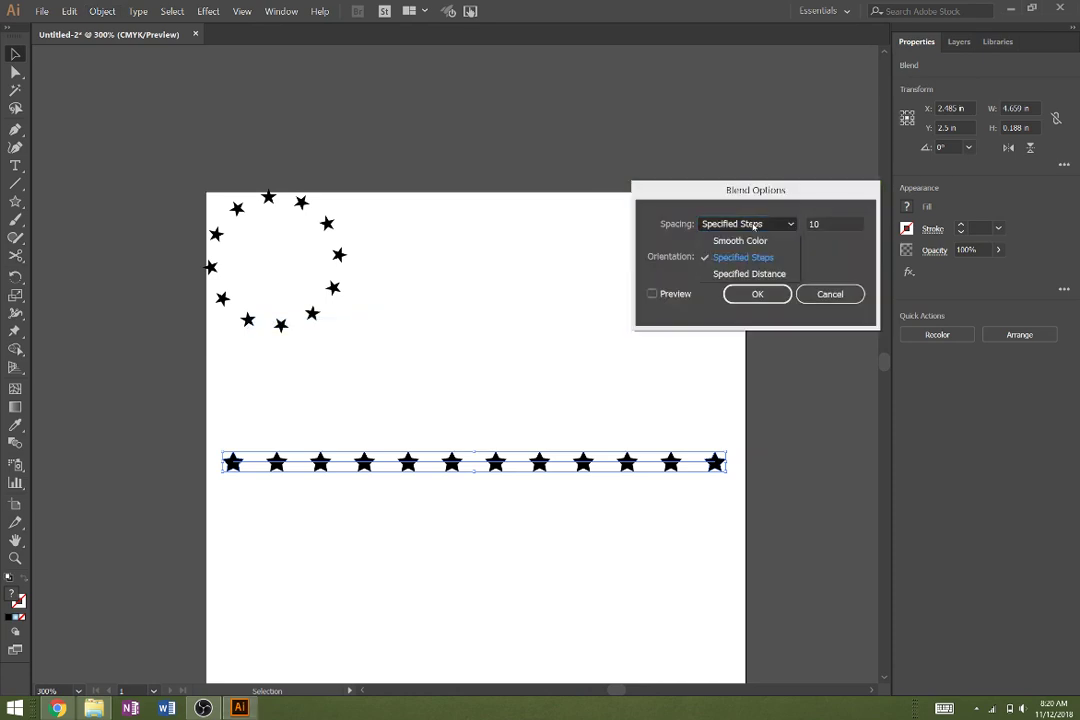
{"action": "left_click", "coordinate": [781, 228]}
{"action": "left_click", "coordinate": [830, 226]}
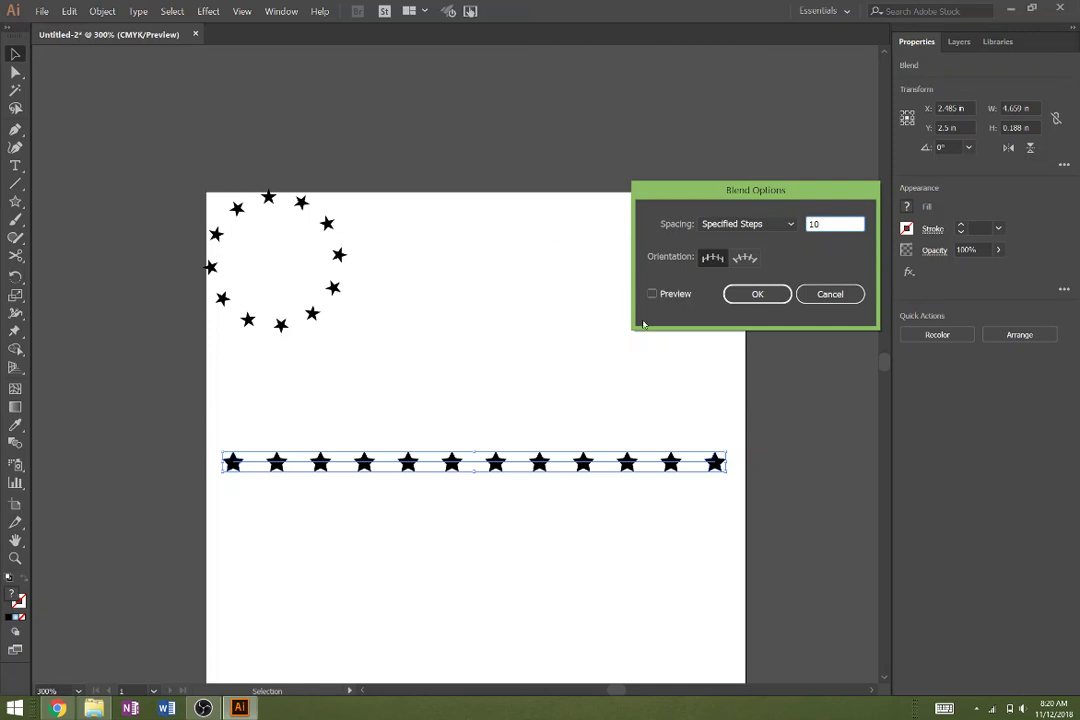
{"action": "left_click", "coordinate": [752, 259]}
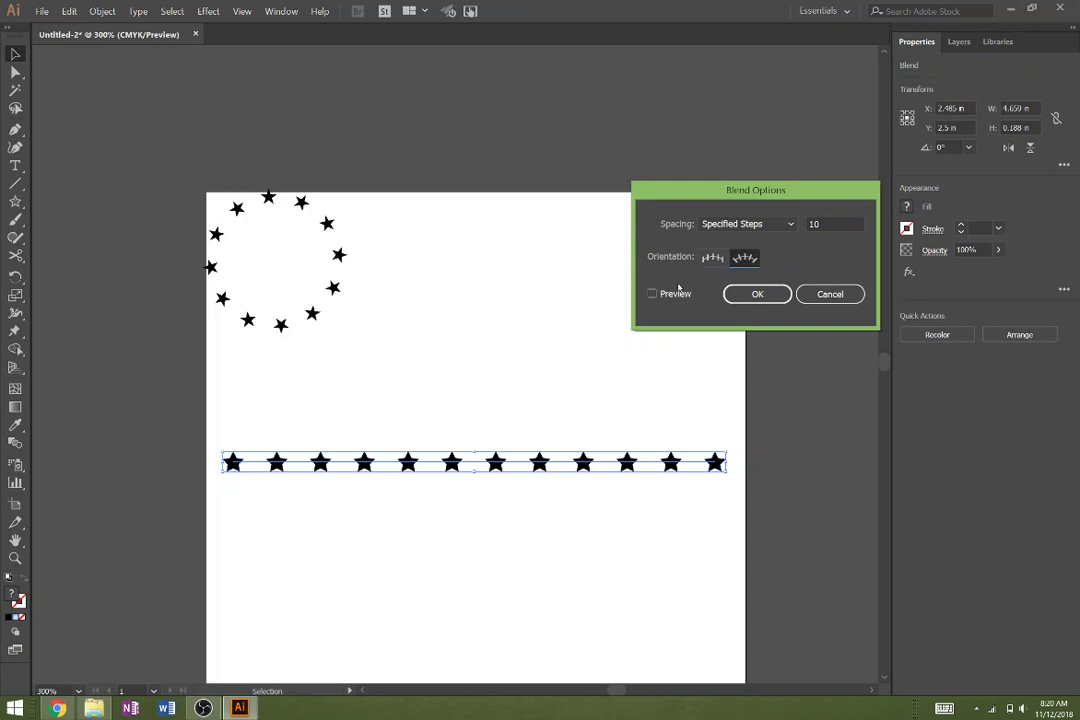
{"action": "left_click", "coordinate": [755, 296]}
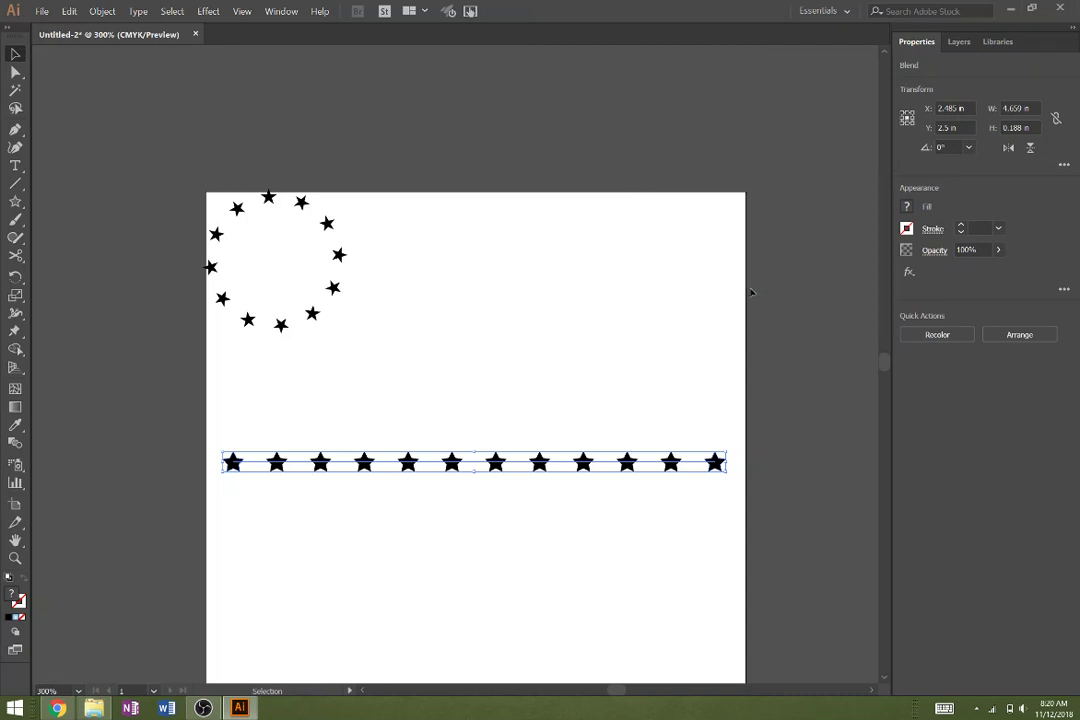
Draw a new circle to the right of the first ring and remove its fill
{"action": "left_click", "coordinate": [15, 202]}
{"action": "left_click", "coordinate": [82, 238]}
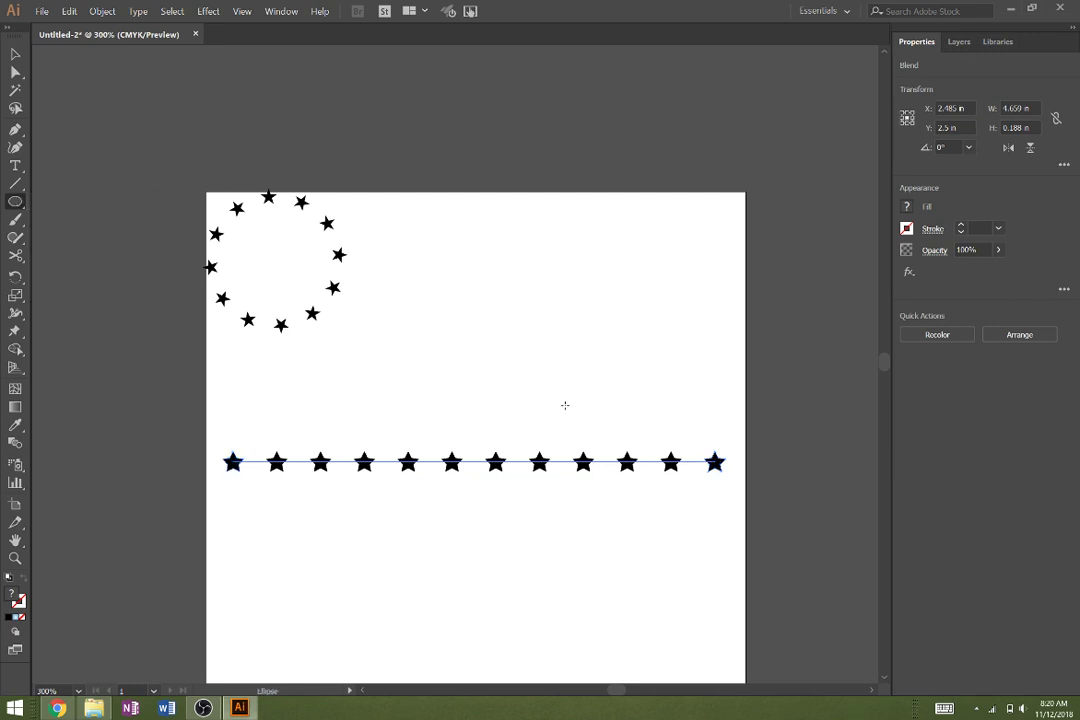
{"action": "left_click_drag", "start_coordinate": [474, 241], "coordinate": [663, 431]}
{"action": "left_click", "coordinate": [908, 207]}
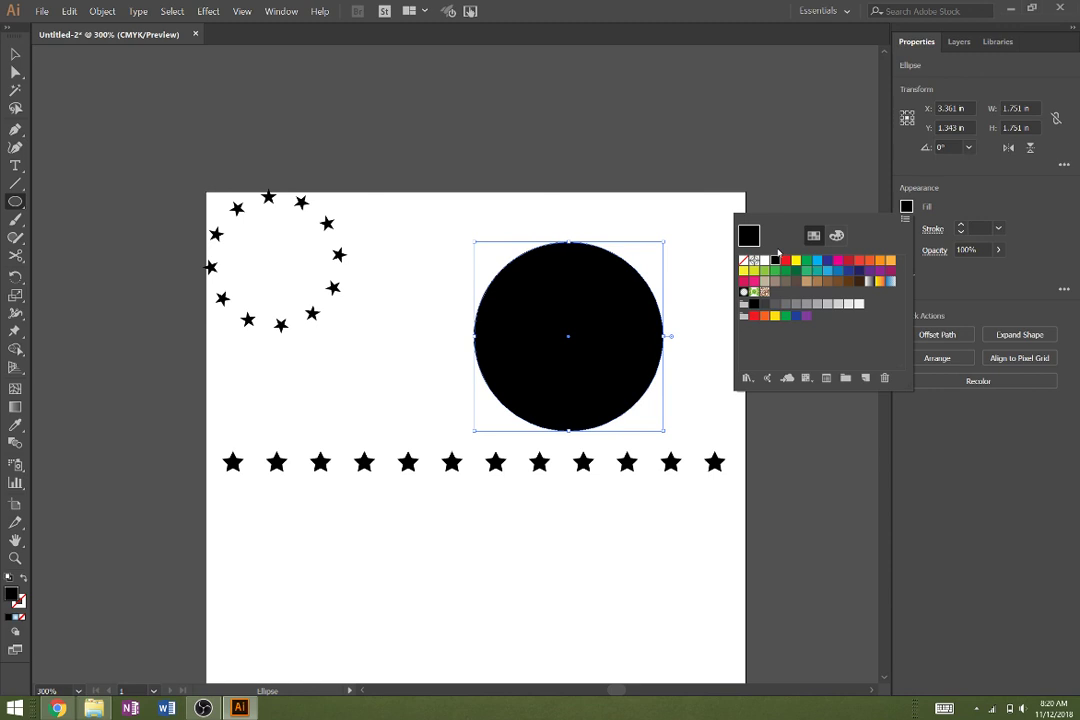
{"action": "left_click", "coordinate": [744, 261]}
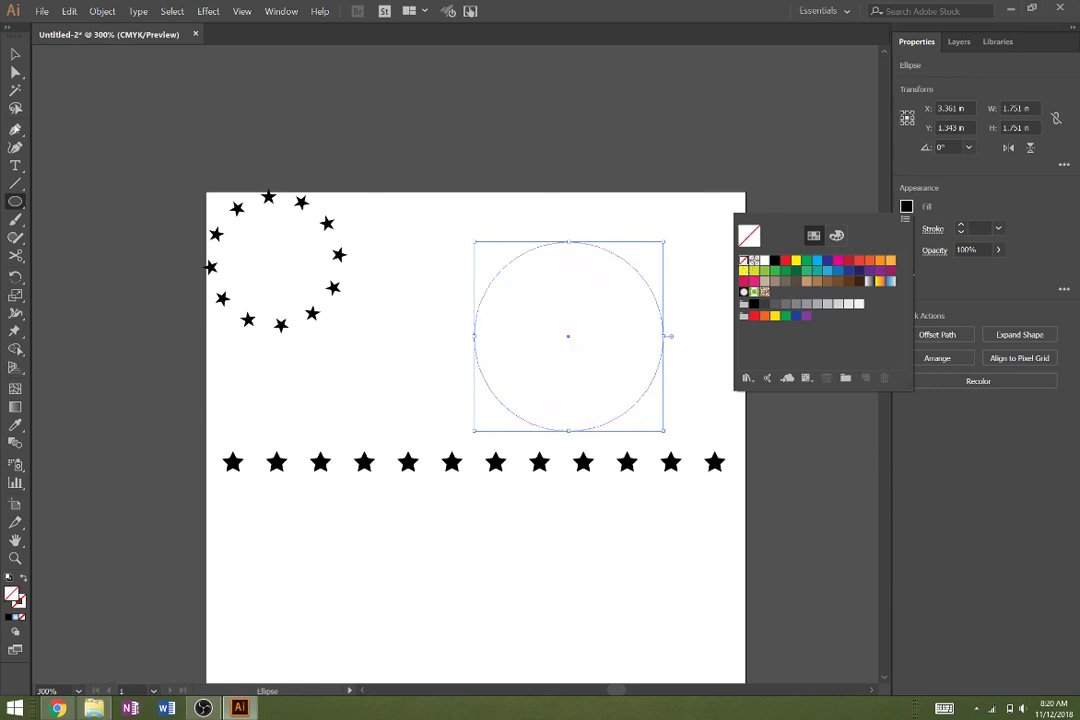
{"action": "left_click", "coordinate": [15, 53]}
{"action": "left_click", "coordinate": [15, 53]}
Replace the star row's straight spine with the new circle using Blend > Replace Spine
{"action": "left_click_drag", "start_coordinate": [190, 455], "coordinate": [755, 586]}
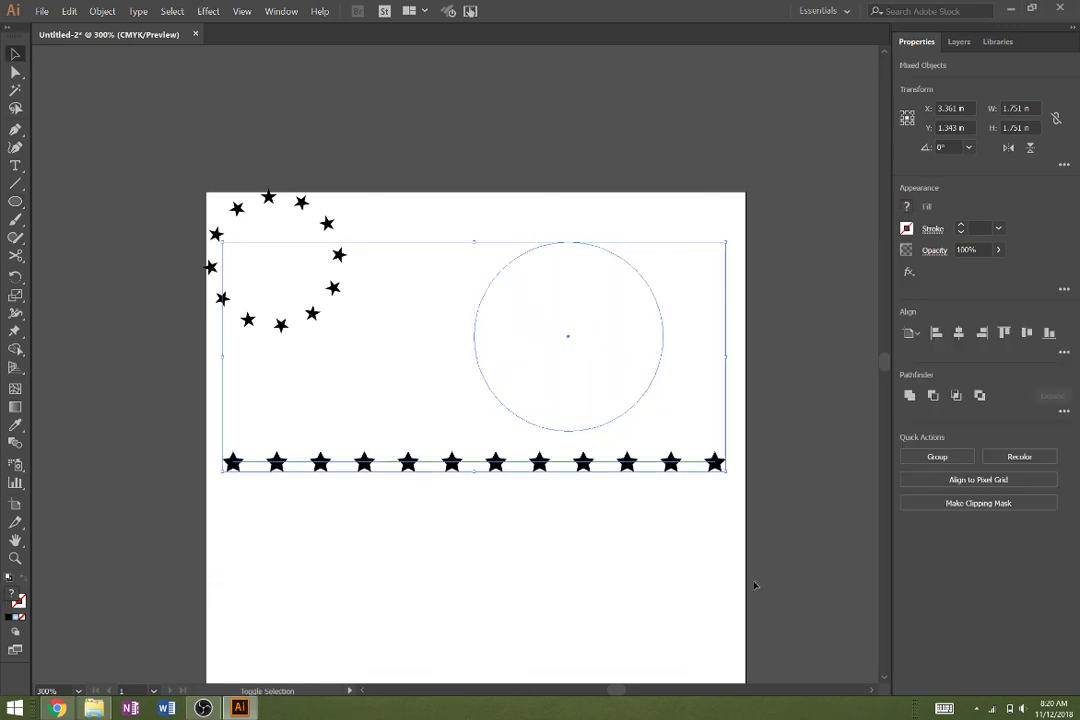
{"action": "left_click", "coordinate": [100, 12]}
{"action": "mouse_move", "coordinate": [178, 296]}
{"action": "left_click", "coordinate": [348, 354]}
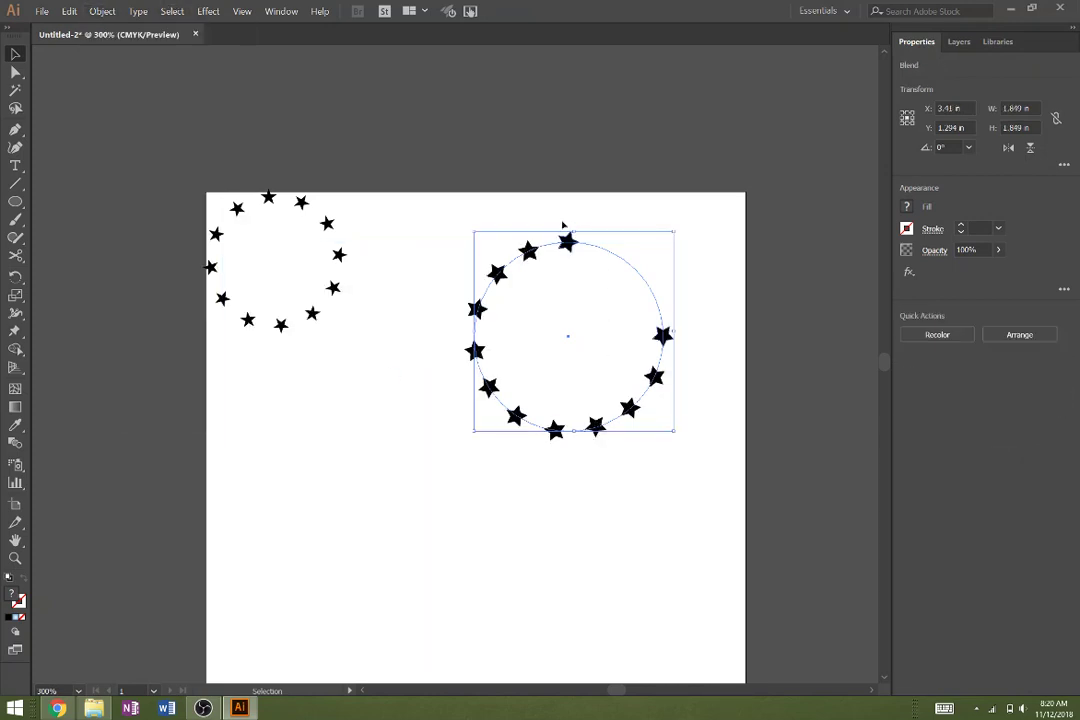
{"action": "left_click", "coordinate": [632, 266]}
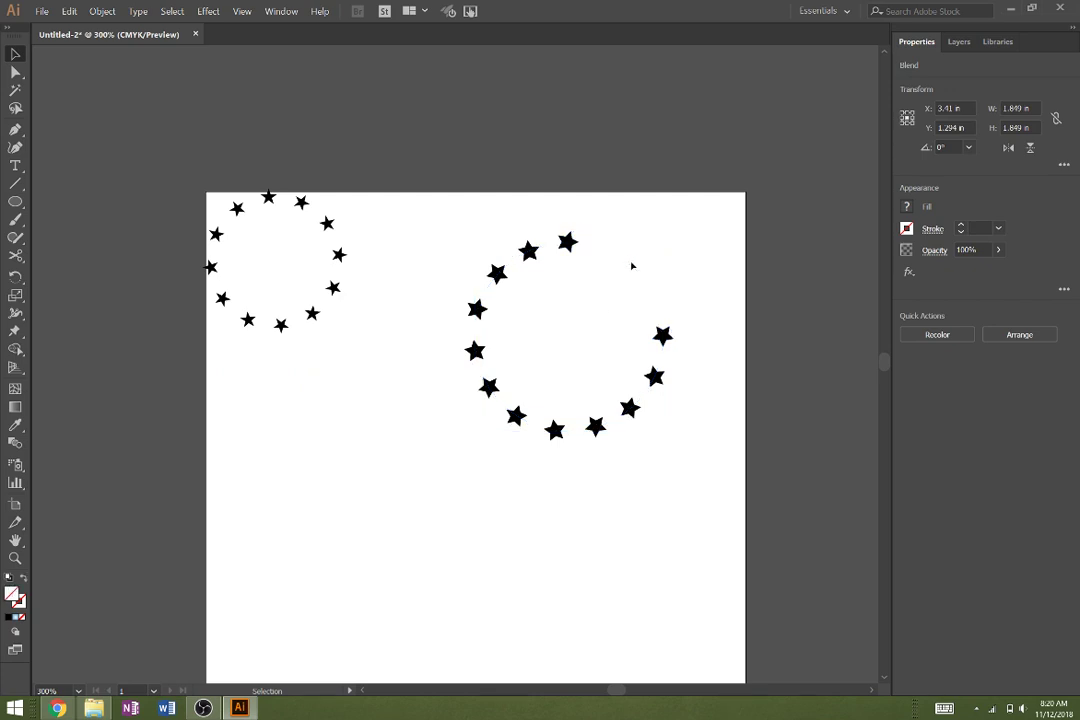
{"action": "left_click", "coordinate": [632, 268]}
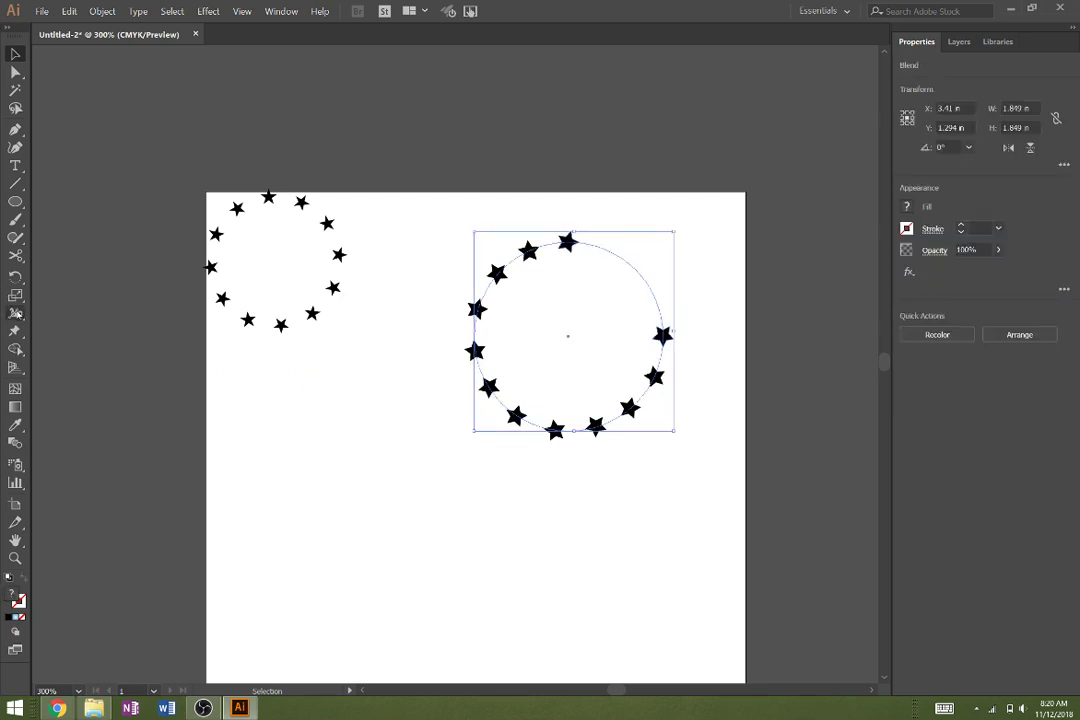
Cut the ring's circle with Scissors to even out the stars, then scale the ring to 1.246 in
{"action": "left_click", "coordinate": [15, 255]}
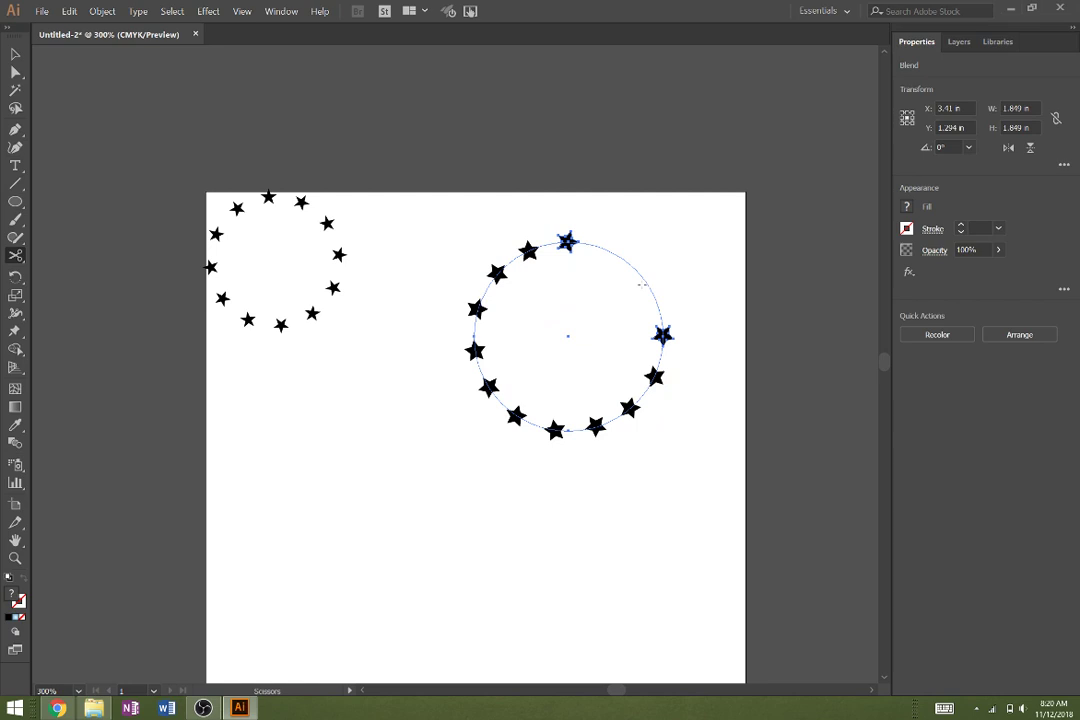
{"action": "left_click", "coordinate": [645, 279]}
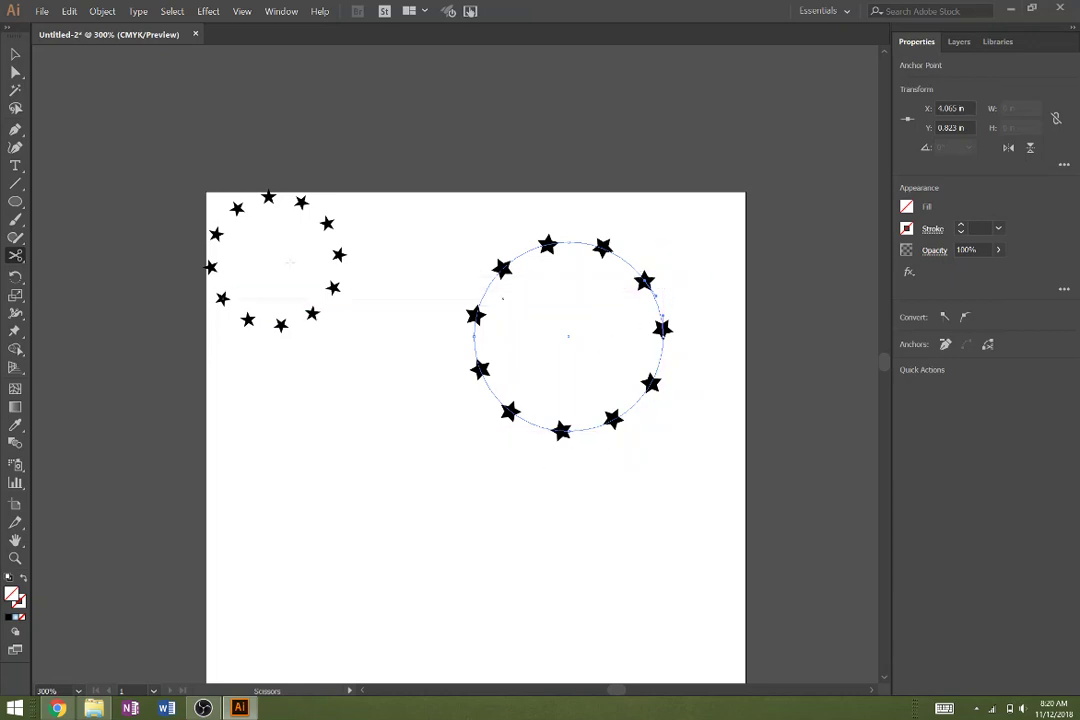
{"action": "left_click", "coordinate": [15, 53]}
{"action": "left_click", "coordinate": [567, 476]}
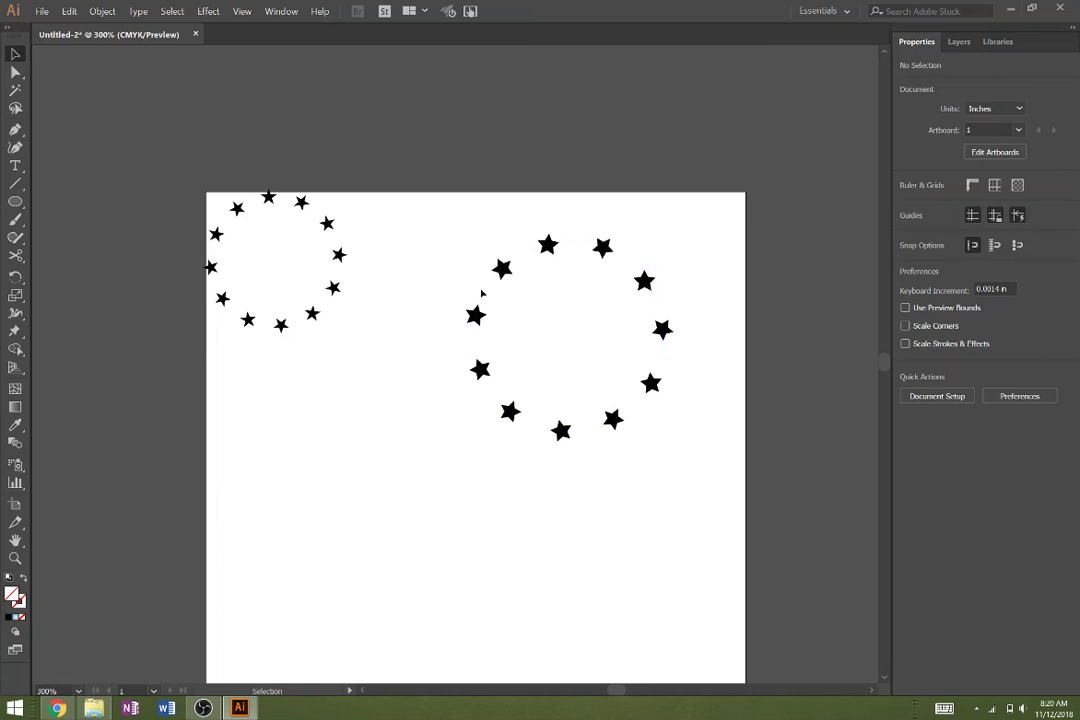
{"action": "left_click_drag", "start_coordinate": [704, 460], "coordinate": [417, 198]}
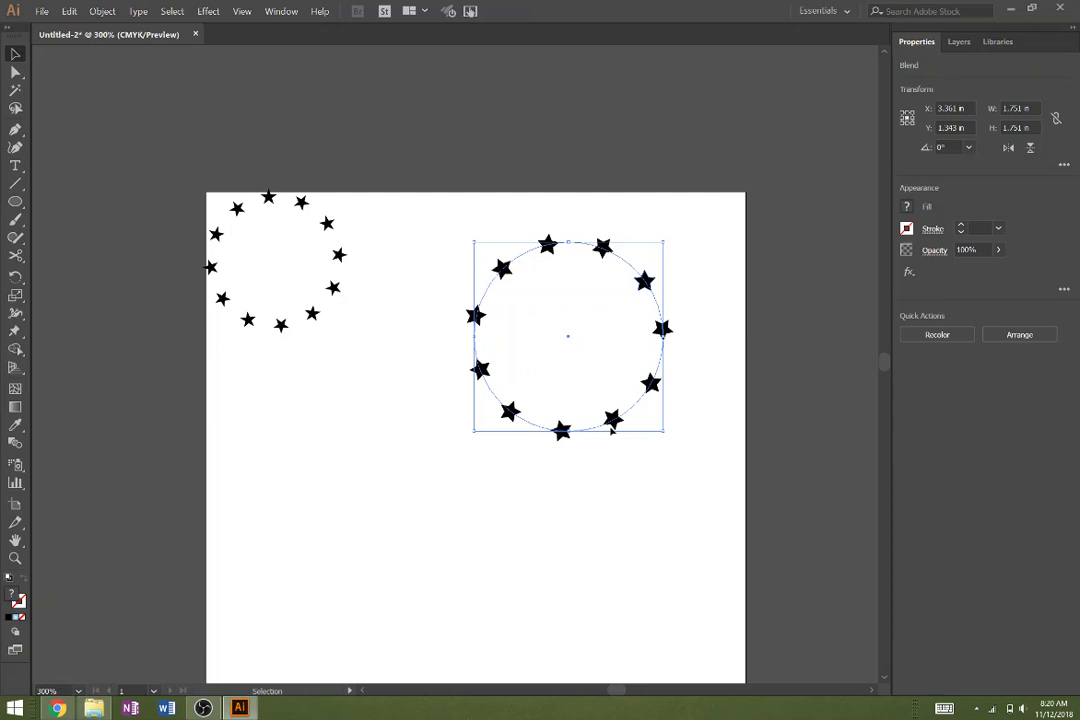
{"action": "left_click_drag", "start_coordinate": [662, 431], "coordinate": [508, 300]}
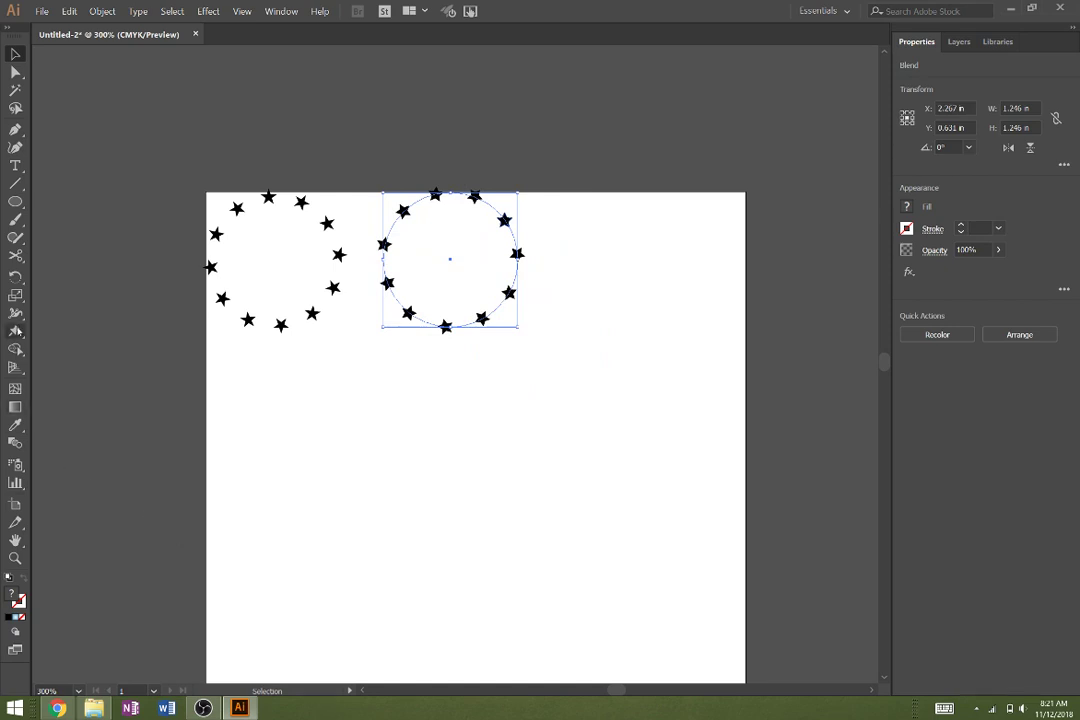
Draw a large circle and type ALL STARS along its outline with Type on a Path
{"action": "left_click", "coordinate": [15, 201]}
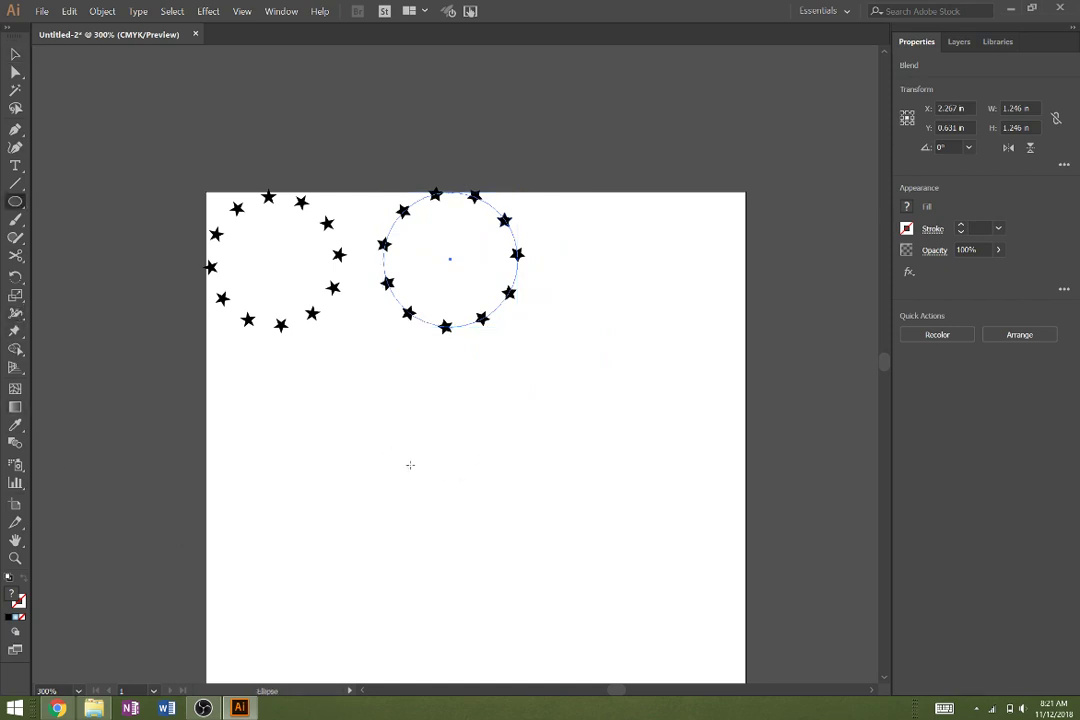
{"action": "left_click_drag", "start_coordinate": [389, 451], "coordinate": [591, 653]}
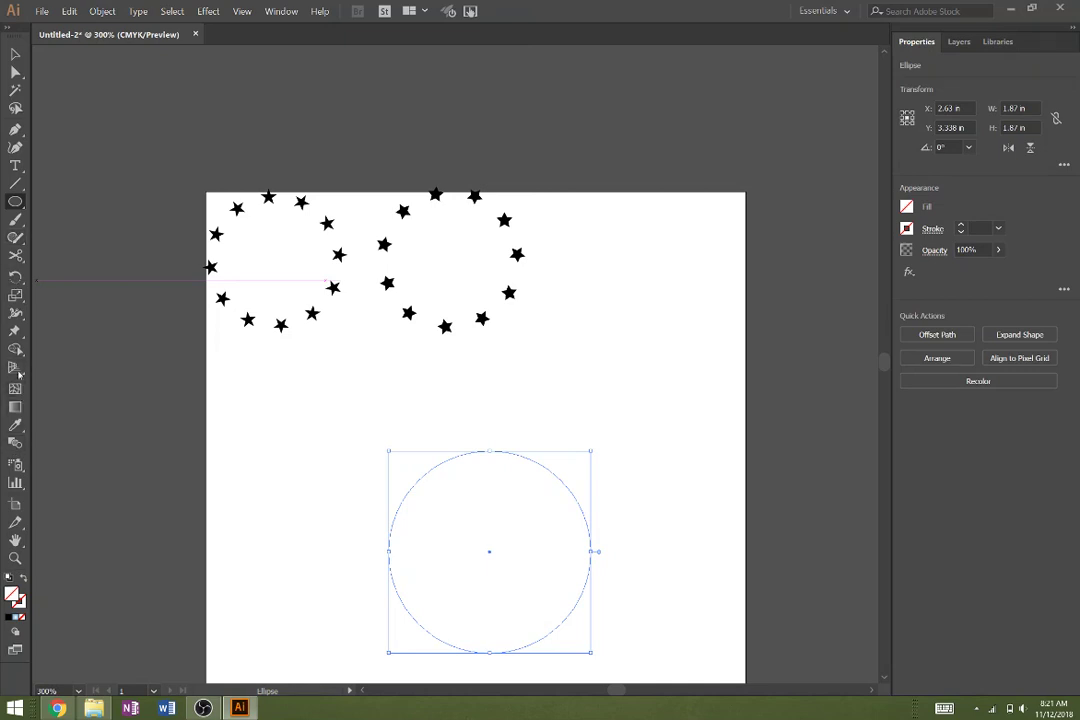
{"action": "left_click", "coordinate": [15, 165]}
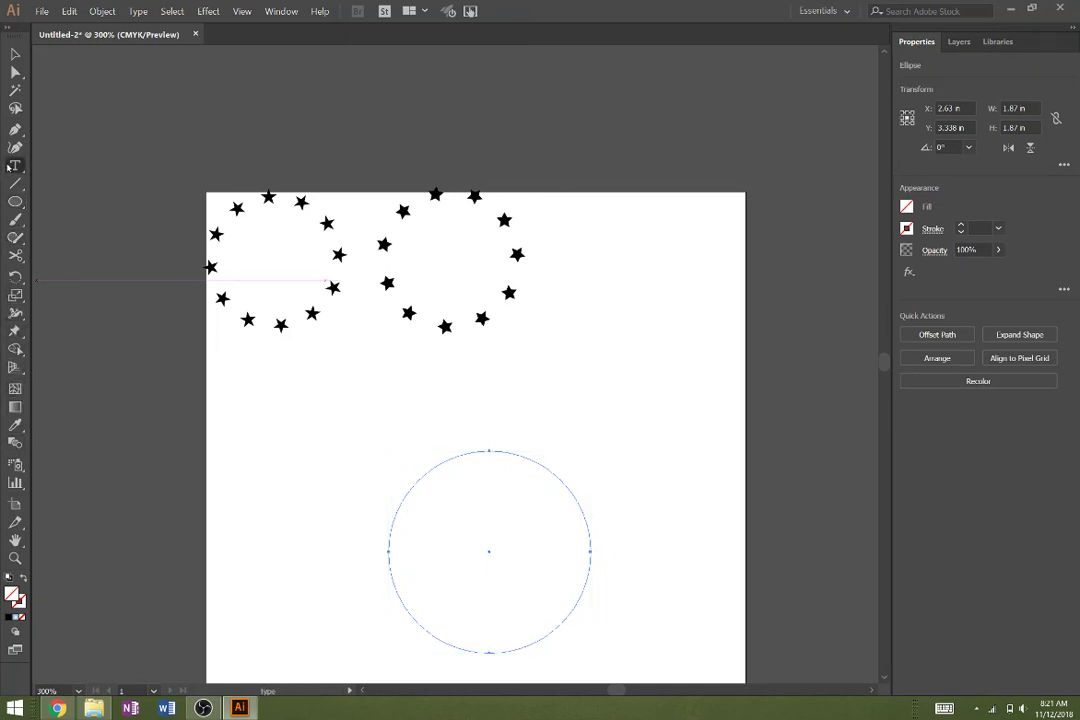
{"action": "left_click", "coordinate": [463, 461]}
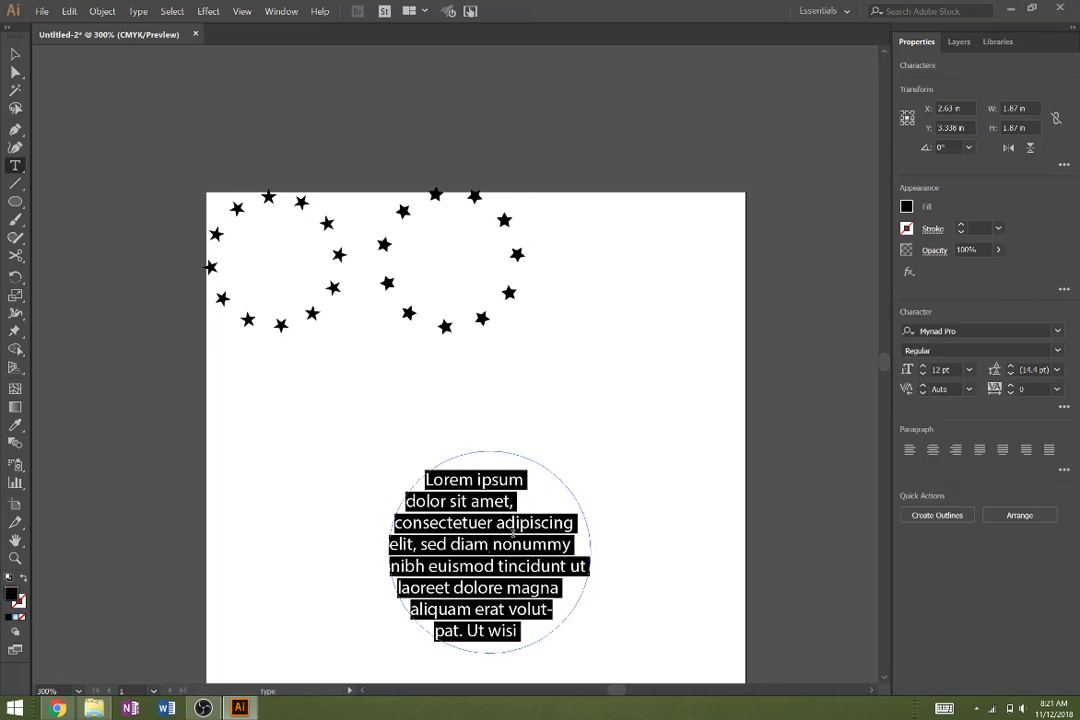
{"action": "key", "text": "ctrl+z"}
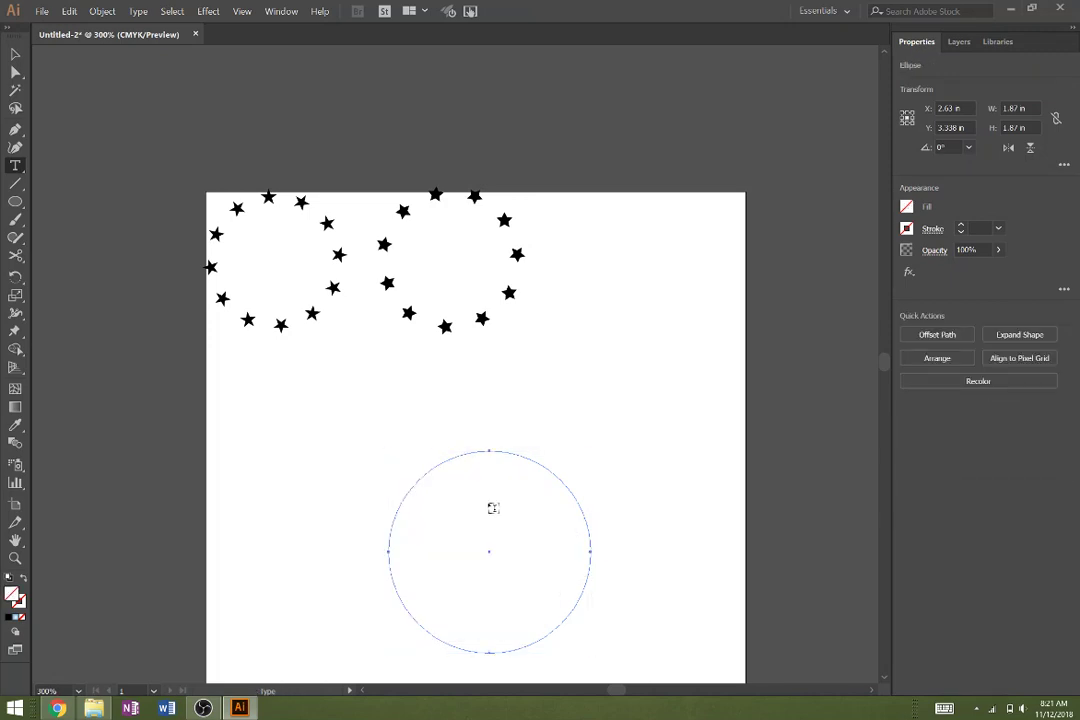
{"action": "left_click", "coordinate": [451, 457]}
{"action": "type", "text": "aa"}
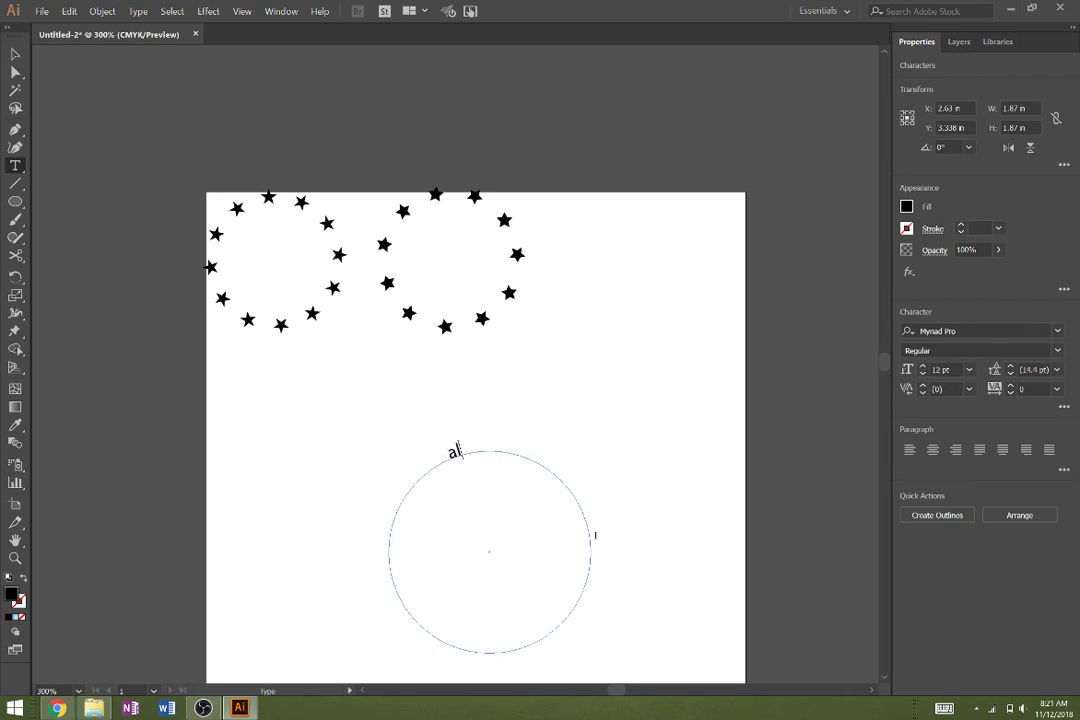
{"action": "key", "text": "BackSpace"}
{"action": "key", "text": "BackSpace"}
{"action": "type", "text": "ALL STARS"}
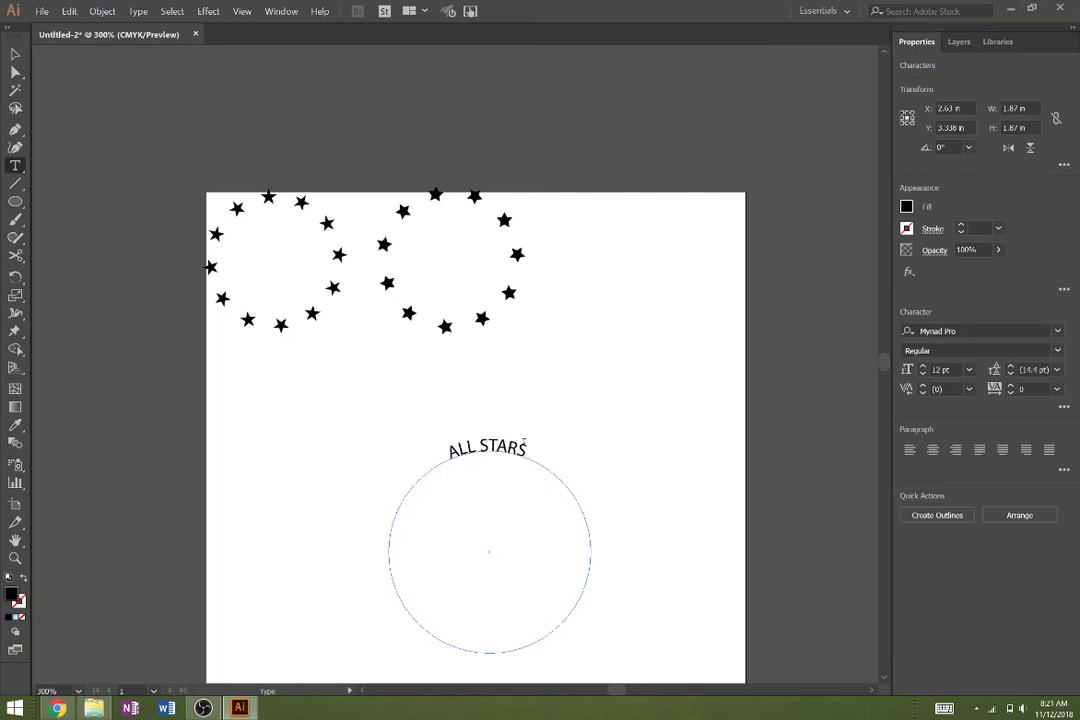
Raise ALL STARS to 21 pt and centre-align it so it sits along the circle's bottom
{"action": "double_click", "coordinate": [515, 450]}
{"action": "key", "text": "ctrl+a"}
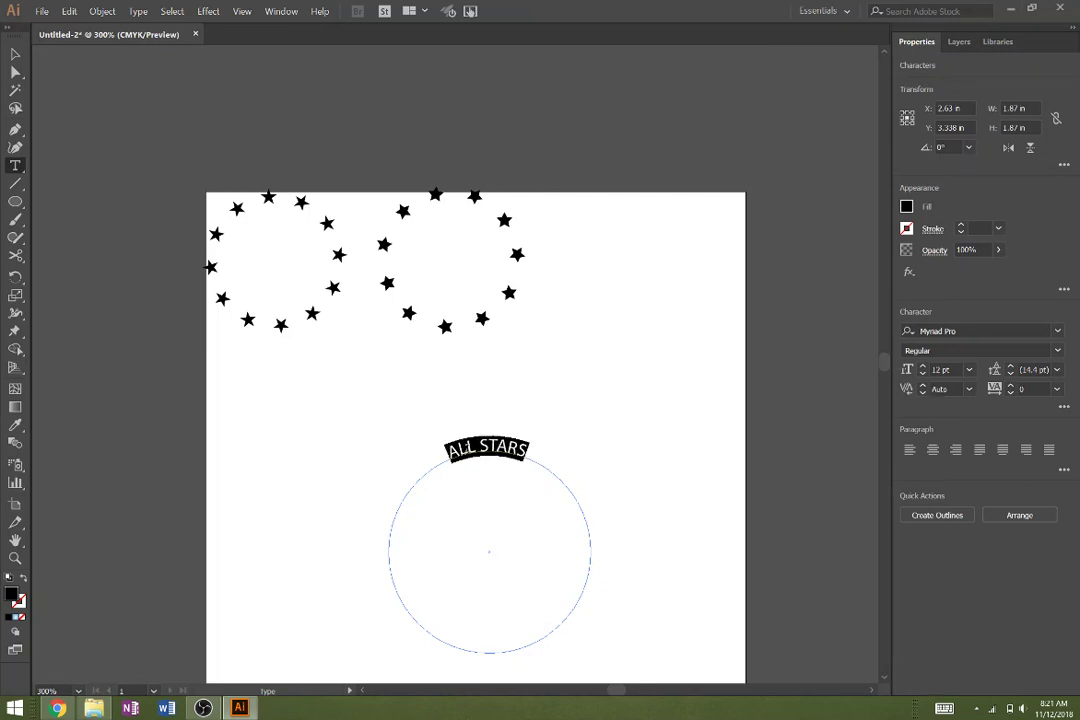
{"action": "left_click", "coordinate": [922, 366]}
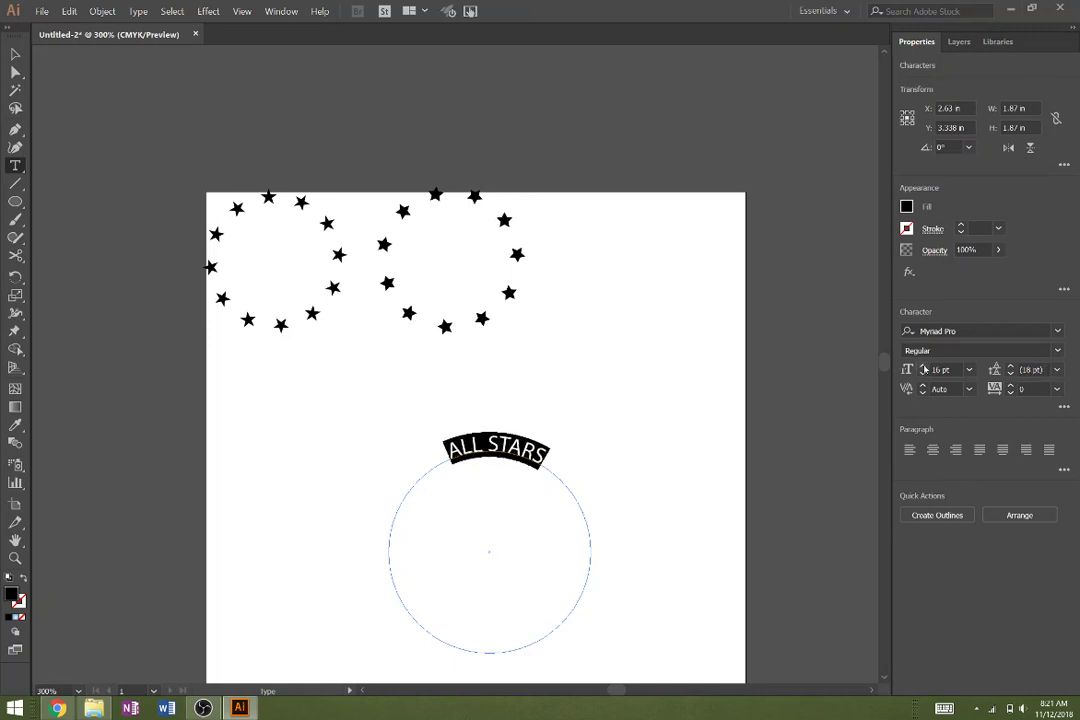
{"action": "left_click", "coordinate": [922, 366]}
{"action": "left_click", "coordinate": [922, 367]}
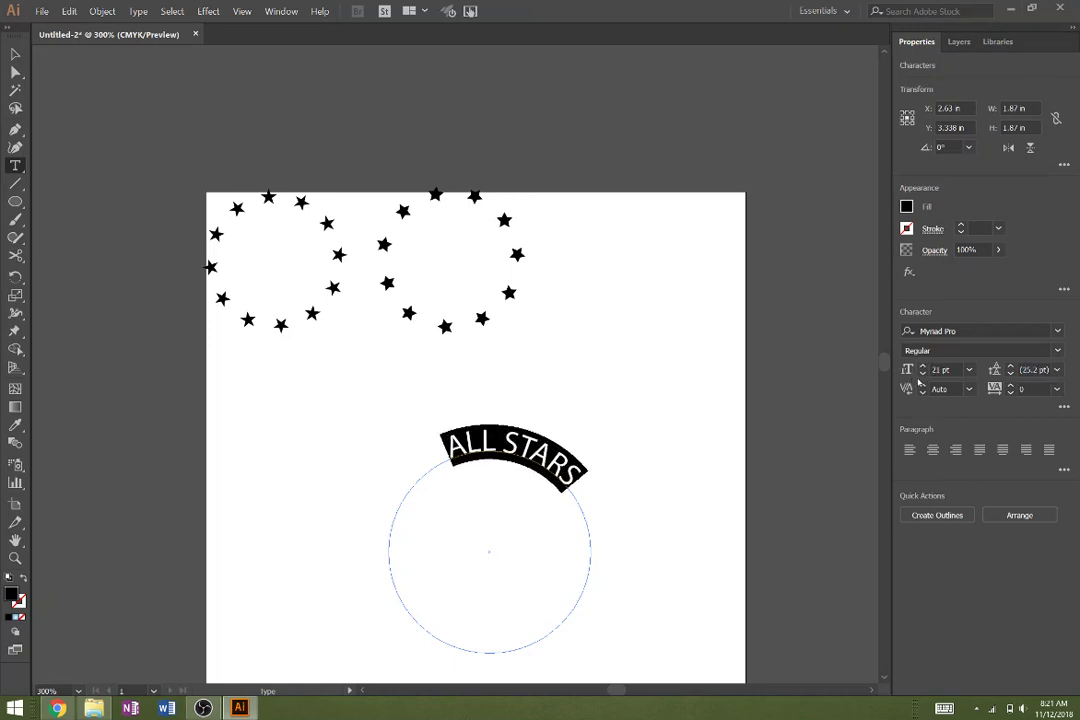
{"action": "left_click", "coordinate": [933, 450]}
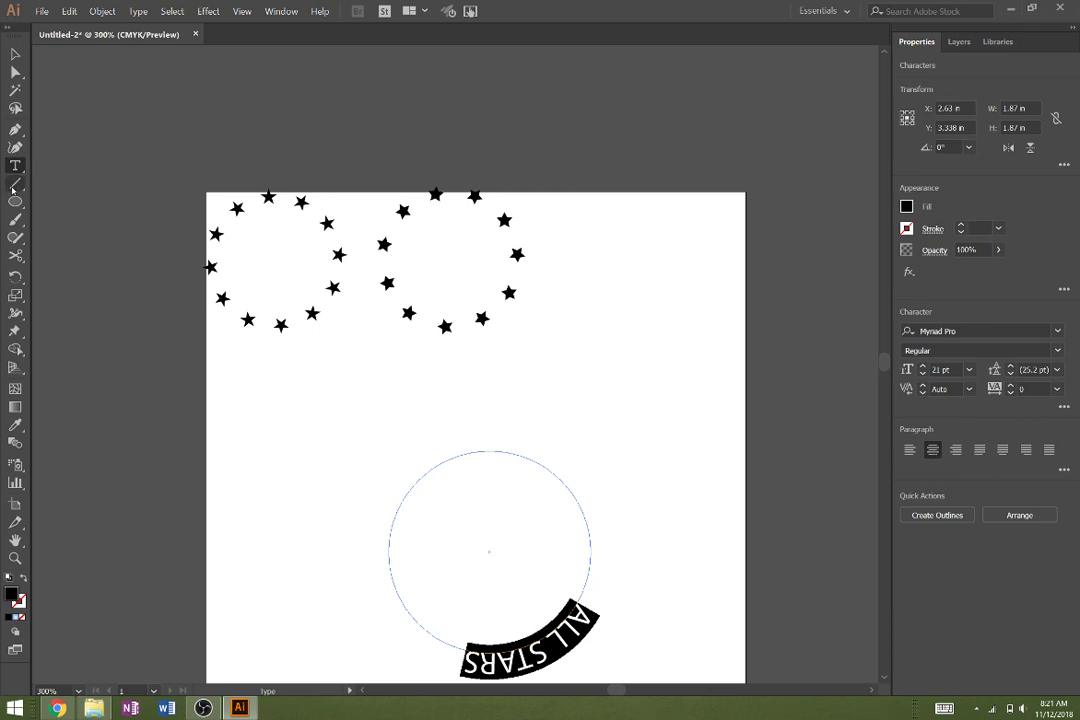
{"action": "scroll", "coordinate": [547, 645], "scroll_direction": "down", "scroll_amount": 2}
{"action": "left_click", "coordinate": [553, 591]}
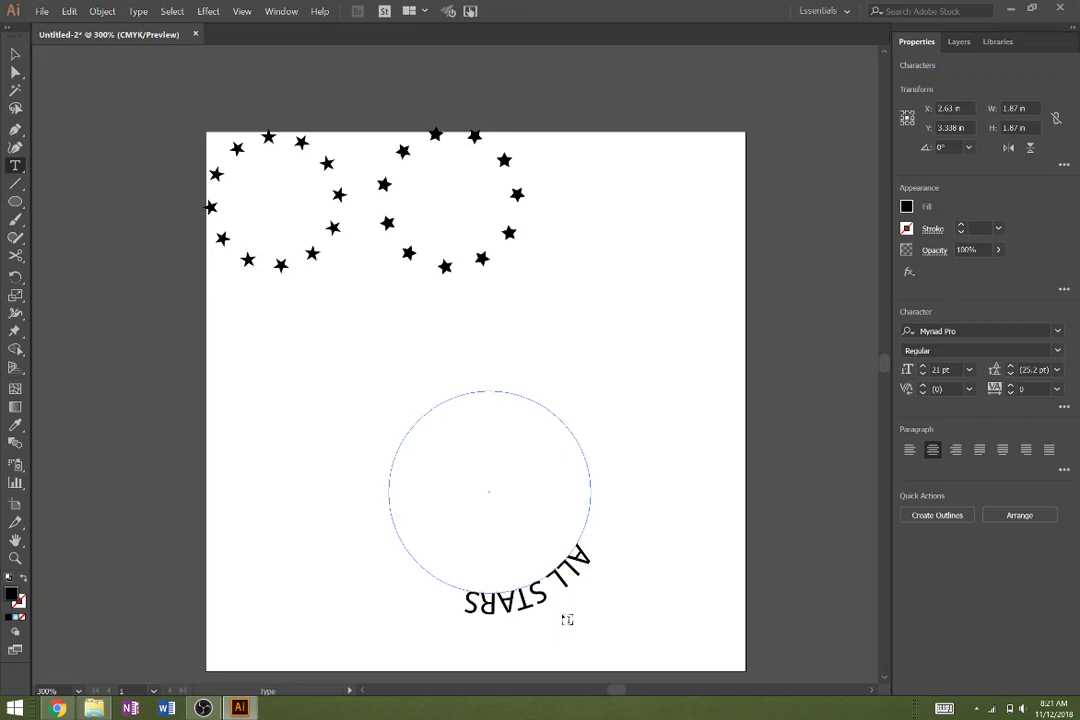
Slide ALL STARS around to the circle's top, then Alt-drag a copy of the circle up-right
{"action": "left_click", "coordinate": [15, 53]}
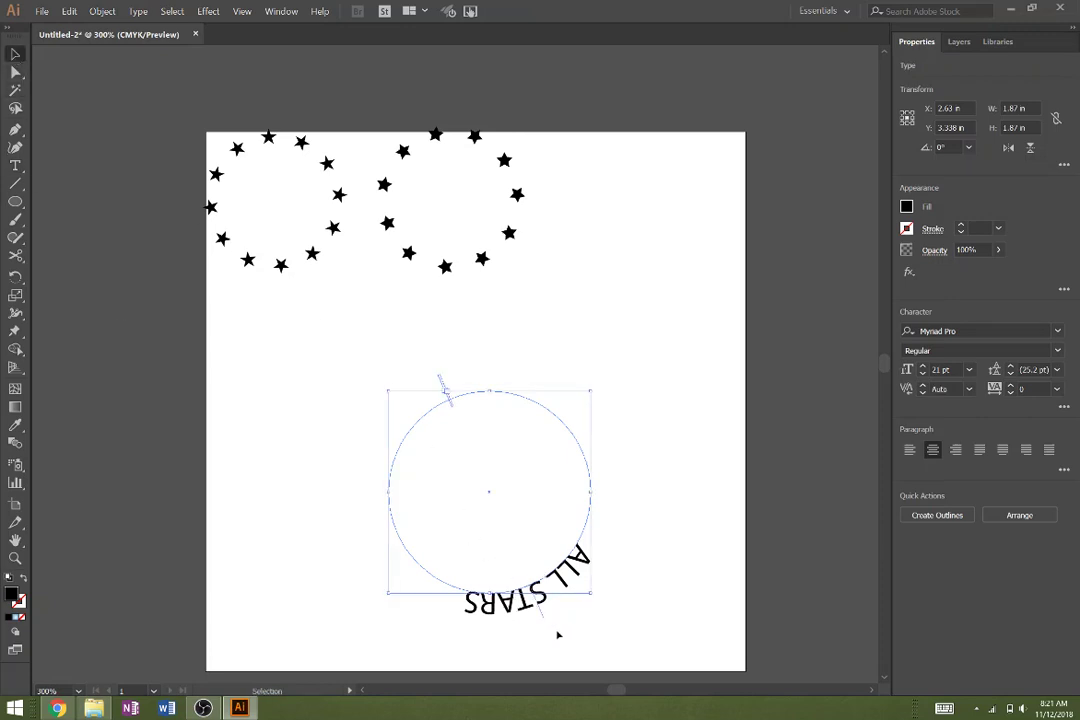
{"action": "left_click_drag", "start_coordinate": [545, 617], "coordinate": [494, 642]}
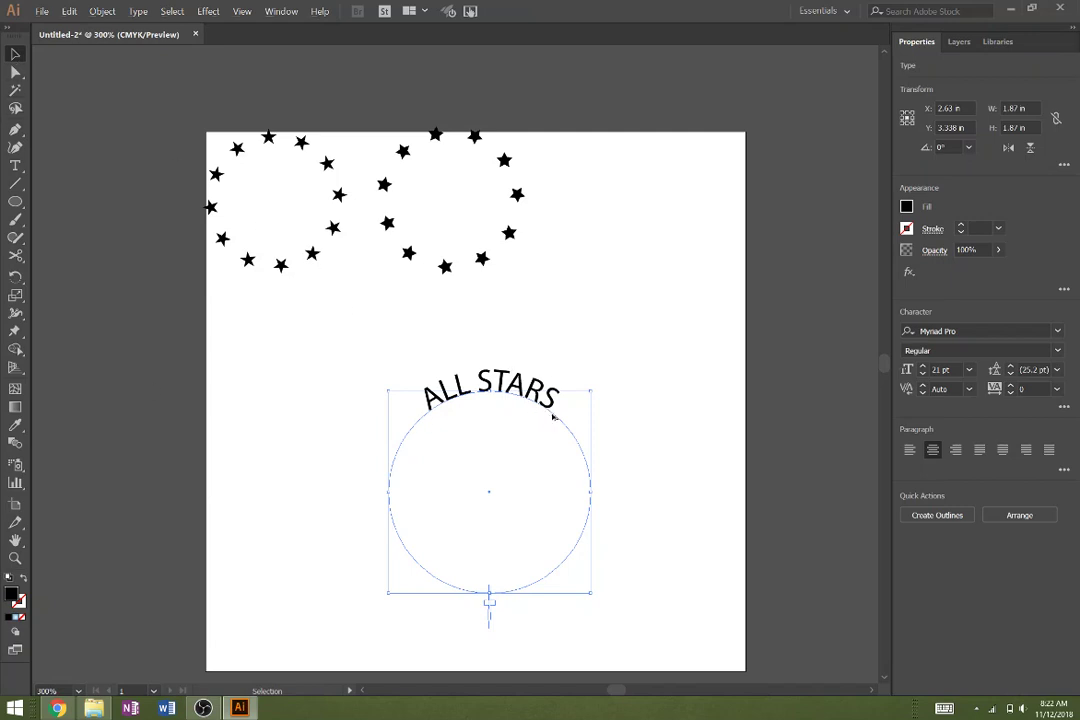
{"action": "left_click_drag", "start_coordinate": [553, 417], "coordinate": [700, 214]}
Replace the copy's text with 'WE ALL SHINE!'
{"action": "double_click", "coordinate": [655, 203]}
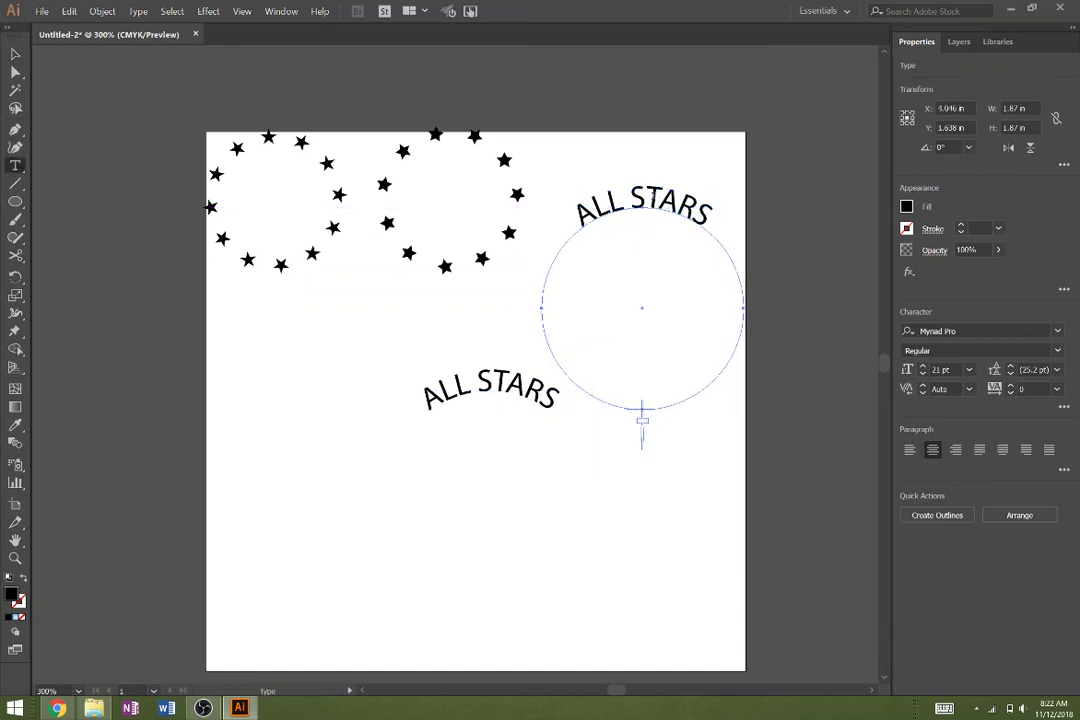
{"action": "key", "text": "ctrl+a"}
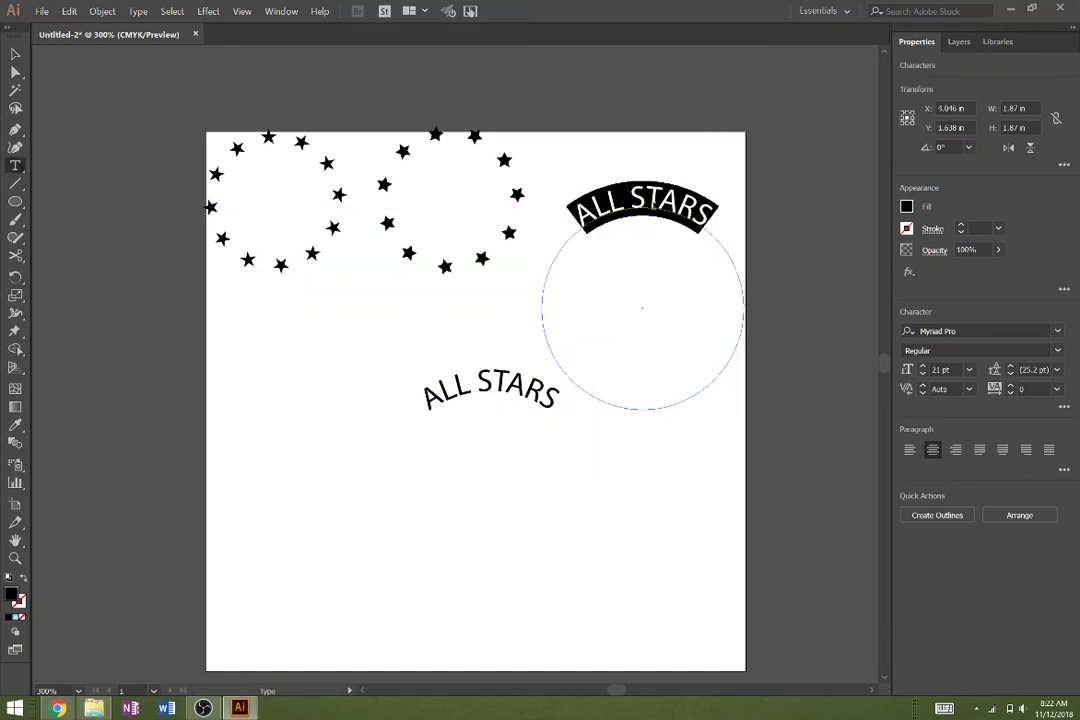
{"action": "type", "text": "we al"}
{"action": "key", "text": "BackSpace"}
{"action": "key", "text": "BackSpace"}
{"action": "key", "text": "BackSpace"}
{"action": "key", "text": "BackSpace"}
{"action": "key", "text": "BackSpace"}
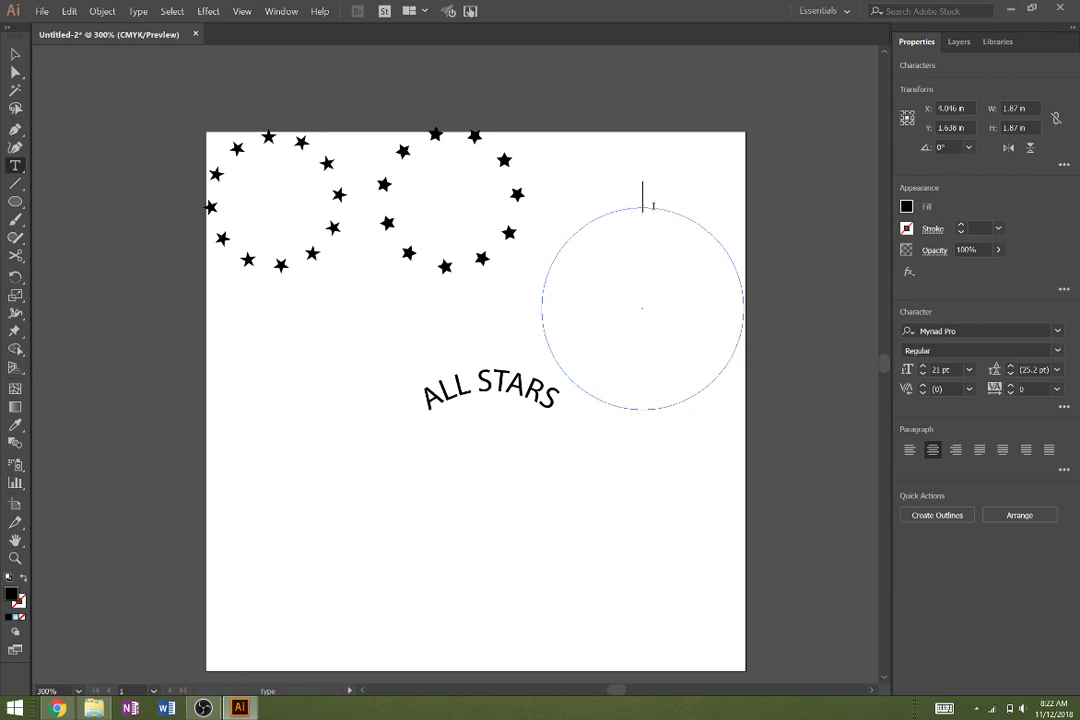
{"action": "type", "text": "WE ALL S"}
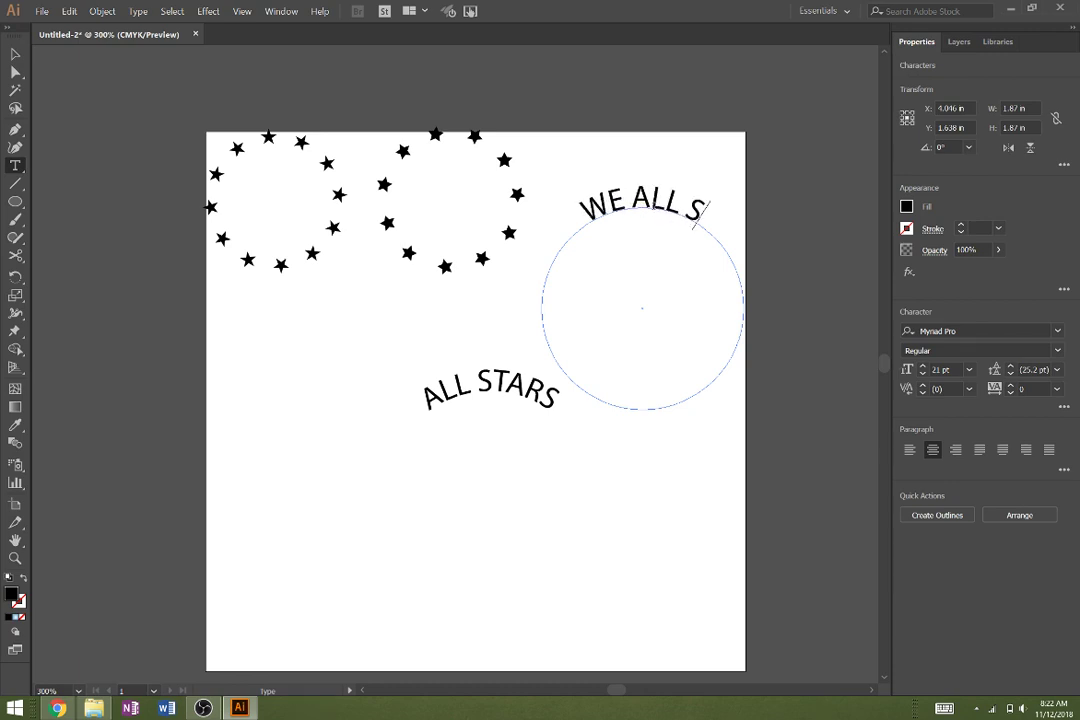
{"action": "type", "text": "HINE!"}
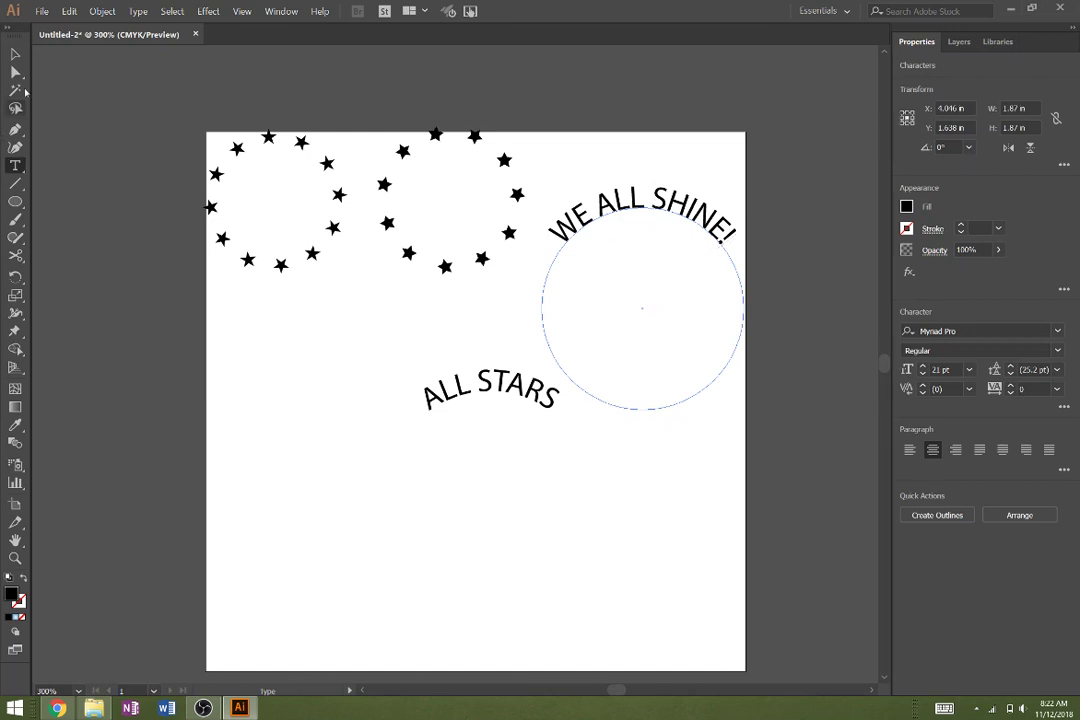
Slide WE ALL SHINE! to its circle's bottom and stack that circle onto the original
{"action": "left_click", "coordinate": [15, 56]}
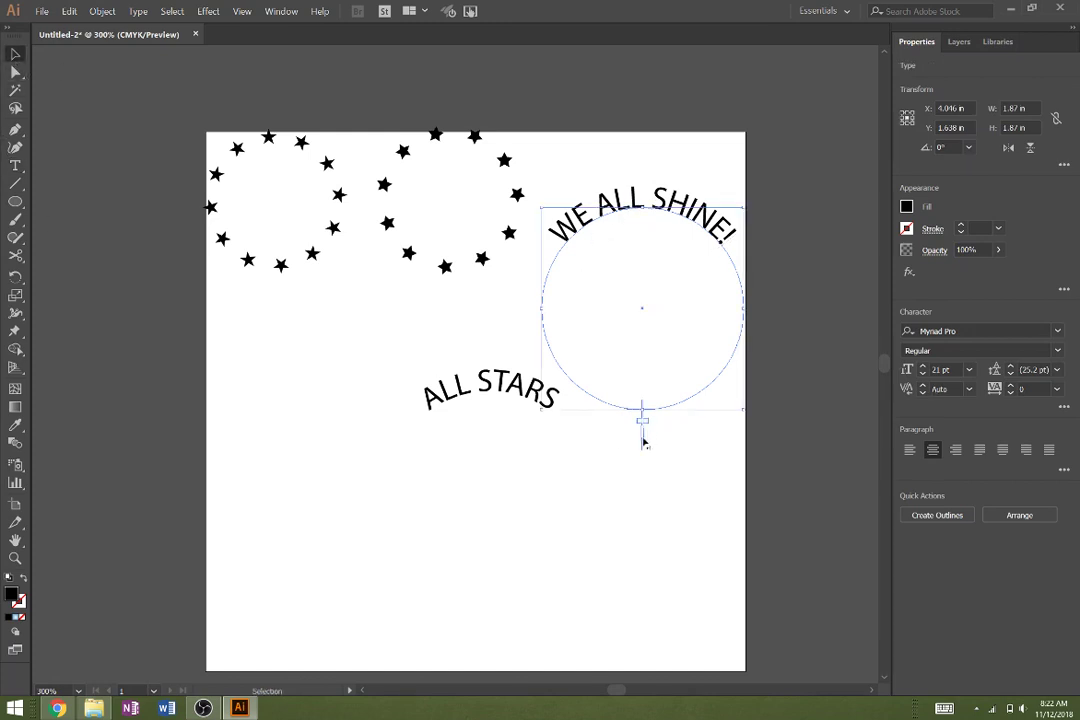
{"action": "left_click_drag", "start_coordinate": [643, 441], "coordinate": [687, 331]}
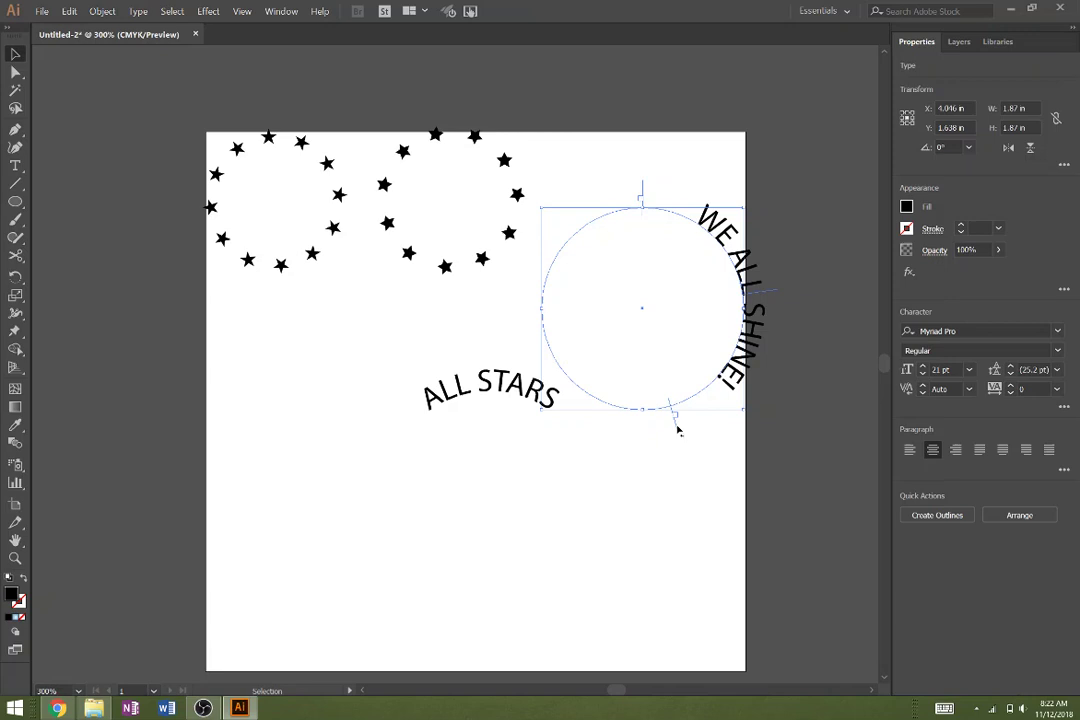
{"action": "left_click_drag", "start_coordinate": [677, 430], "coordinate": [646, 230]}
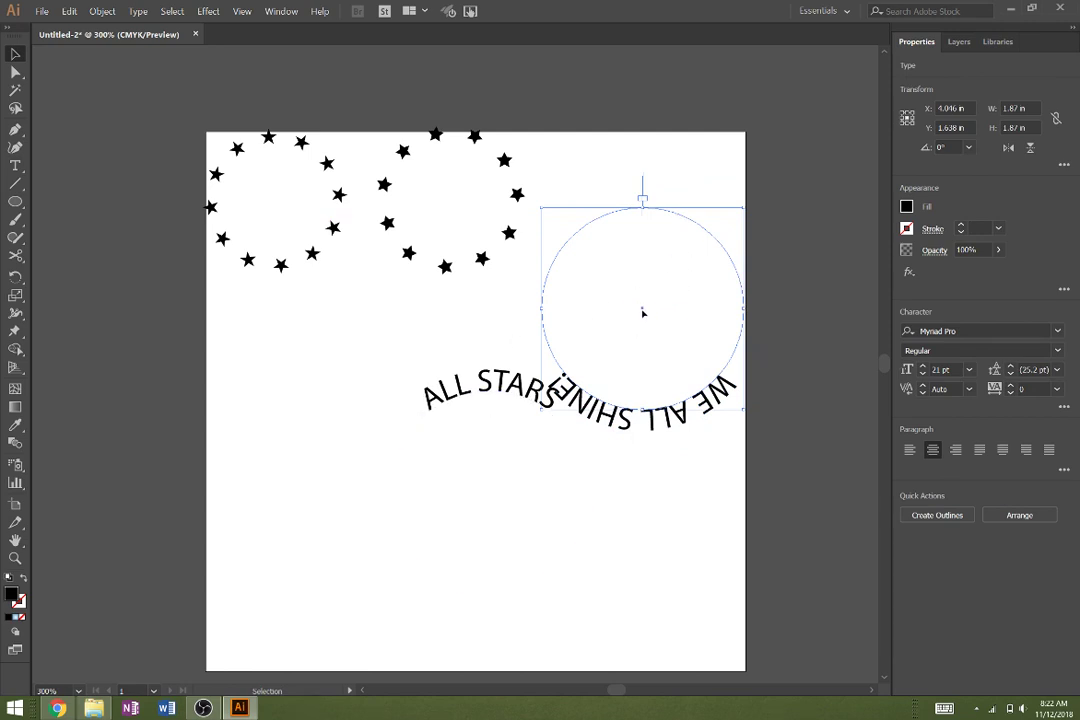
{"action": "left_click_drag", "start_coordinate": [642, 292], "coordinate": [489, 494]}
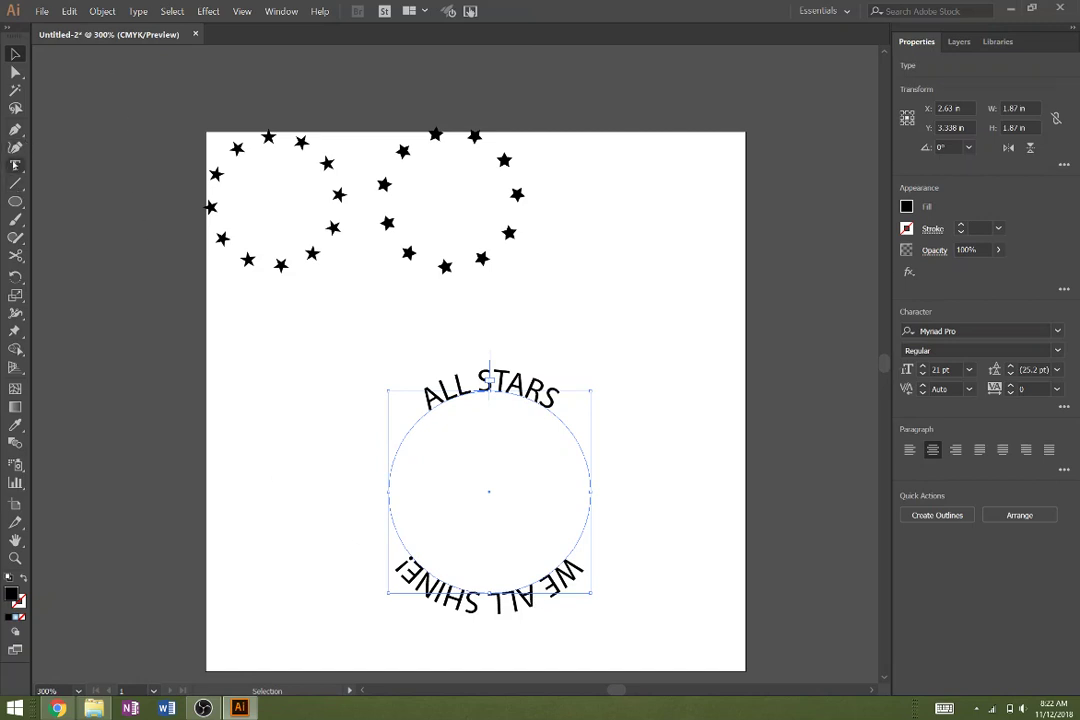
Flip WE ALL SHINE! in Type on a Path Options and scale its circle to 2.269 in
{"action": "left_click", "coordinate": [135, 11]}
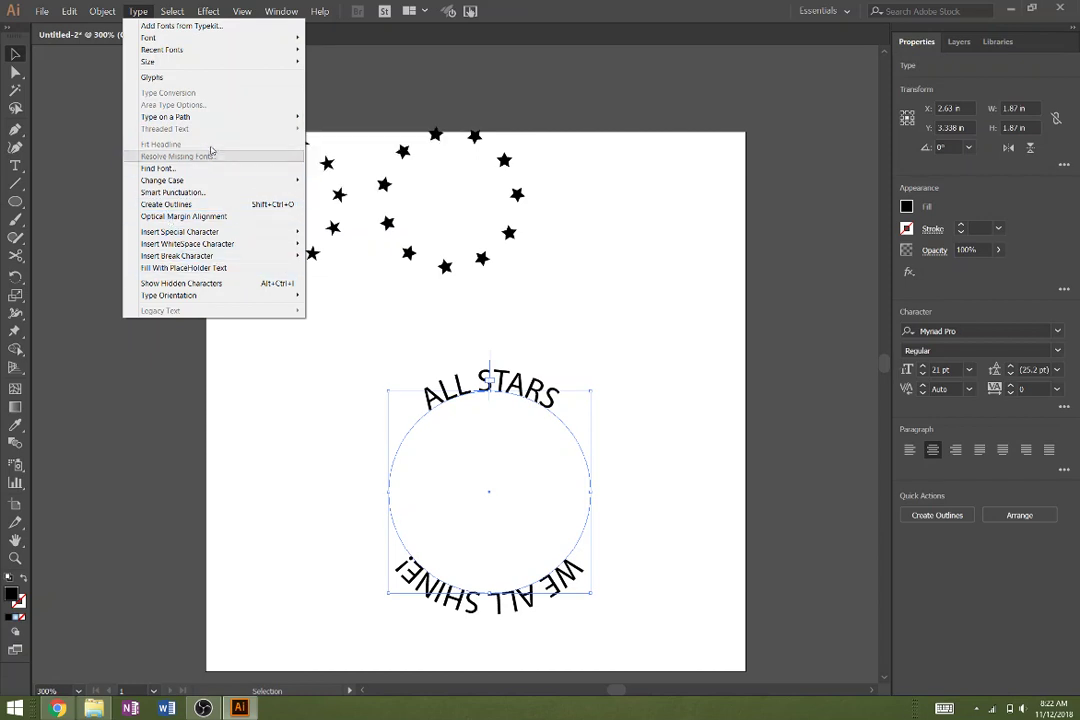
{"action": "mouse_move", "coordinate": [207, 117]}
{"action": "left_click", "coordinate": [350, 180]}
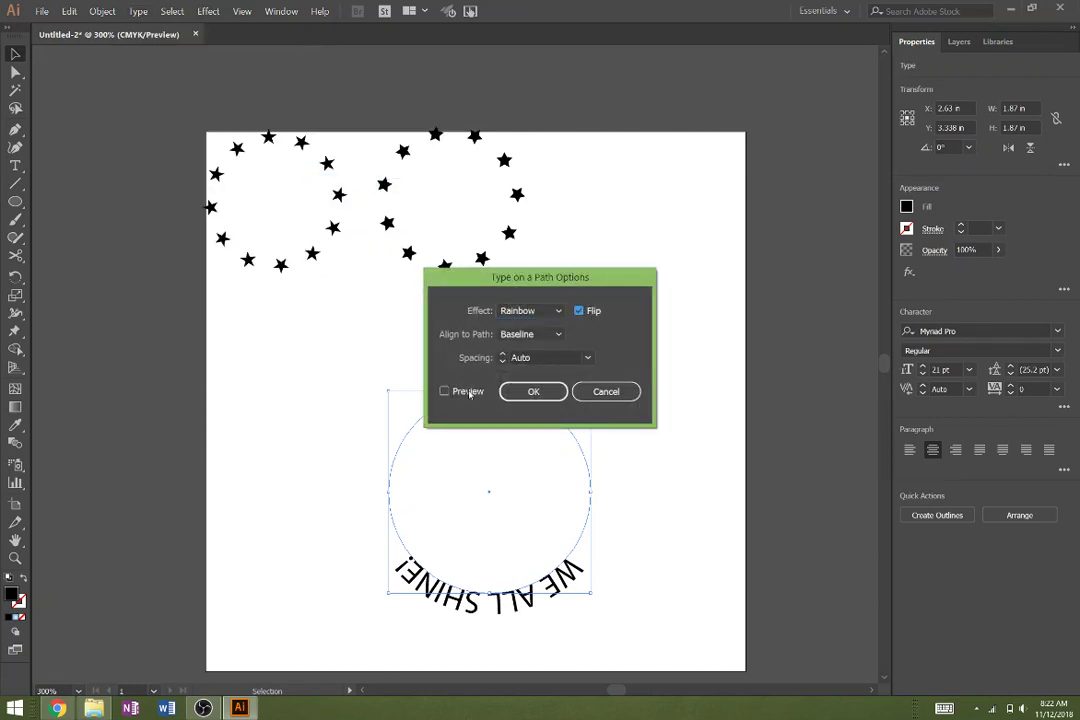
{"action": "left_click", "coordinate": [466, 391]}
{"action": "left_click", "coordinate": [538, 393]}
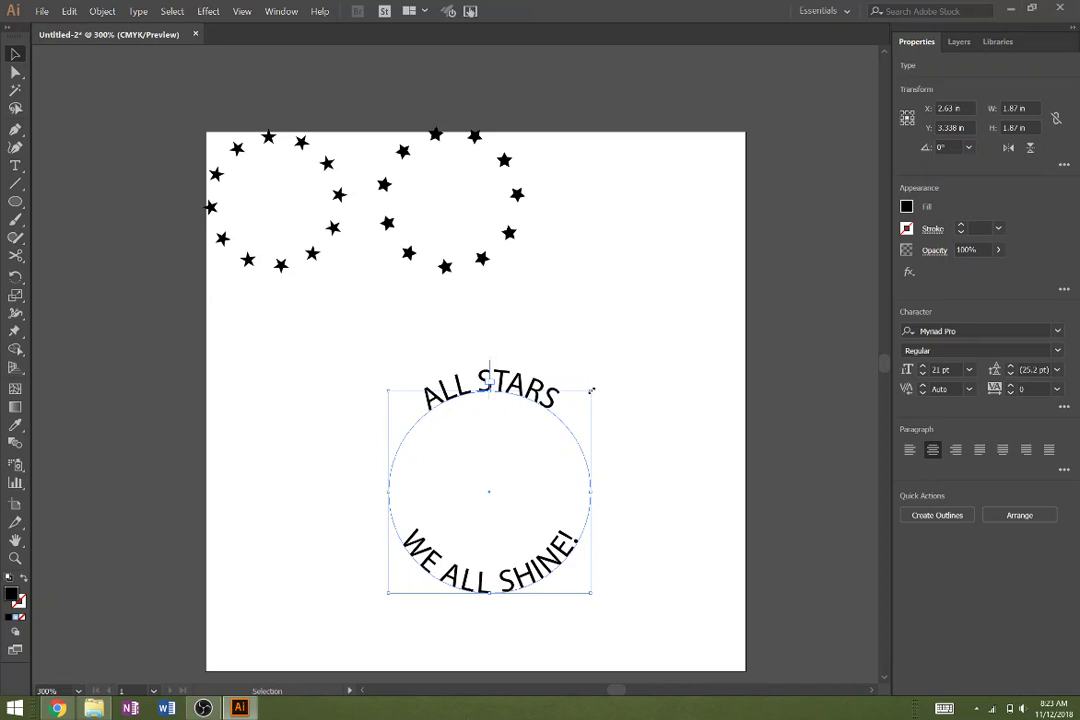
{"action": "left_click_drag", "start_coordinate": [592, 390], "coordinate": [619, 373]}
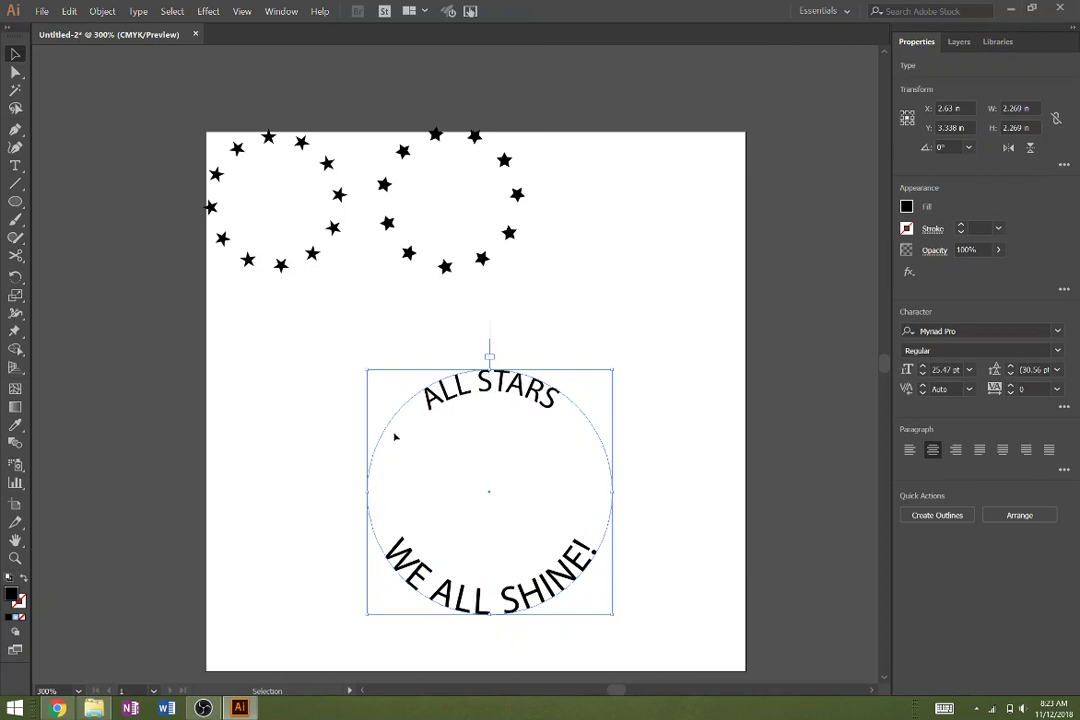
Set the WE ALL SHINE! text to 21 pt to match ALL STARS
{"action": "left_click", "coordinate": [659, 570]}
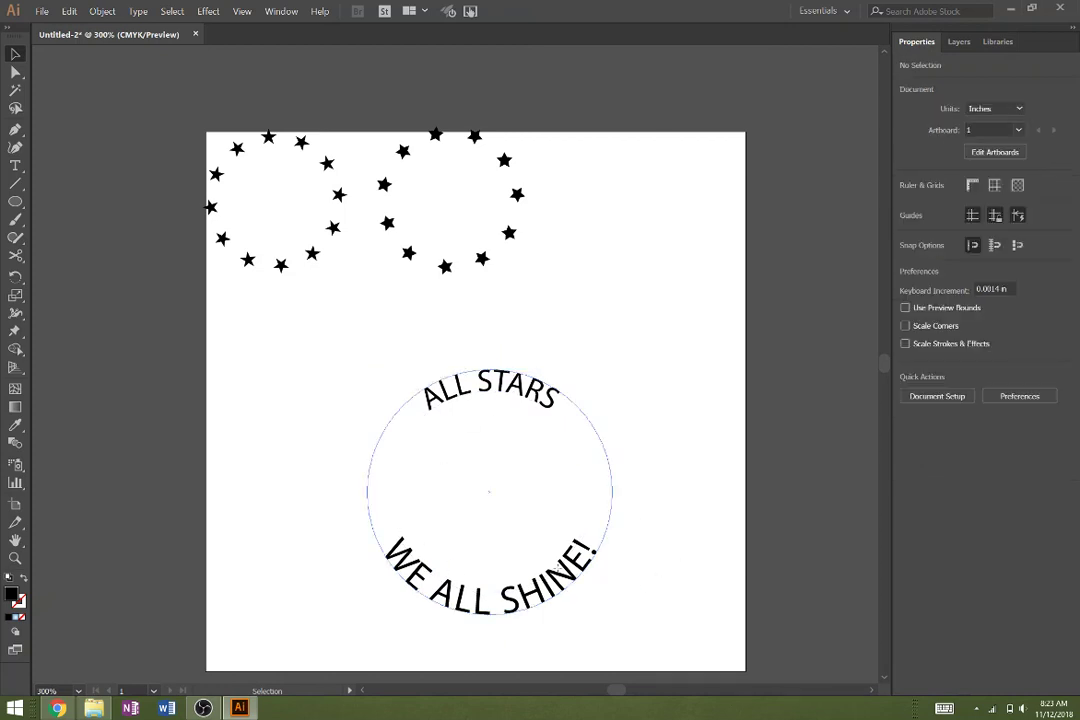
{"action": "key", "text": "t"}
{"action": "triple_click", "coordinate": [555, 580]}
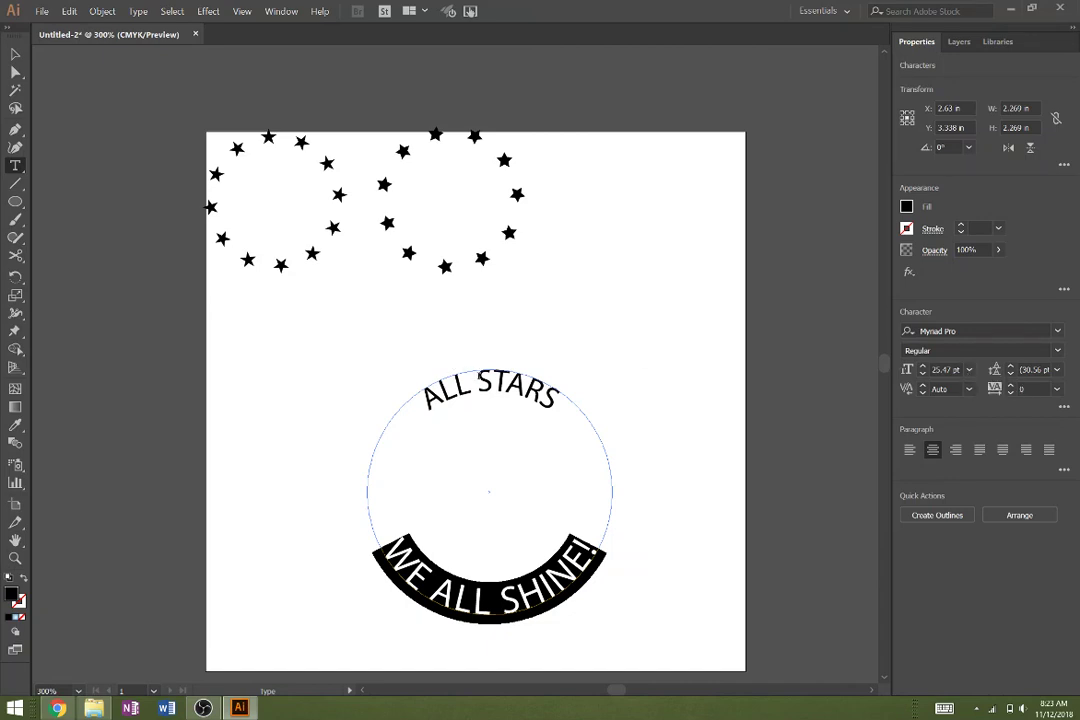
{"action": "triple_click", "coordinate": [490, 390]}
{"action": "triple_click", "coordinate": [501, 585]}
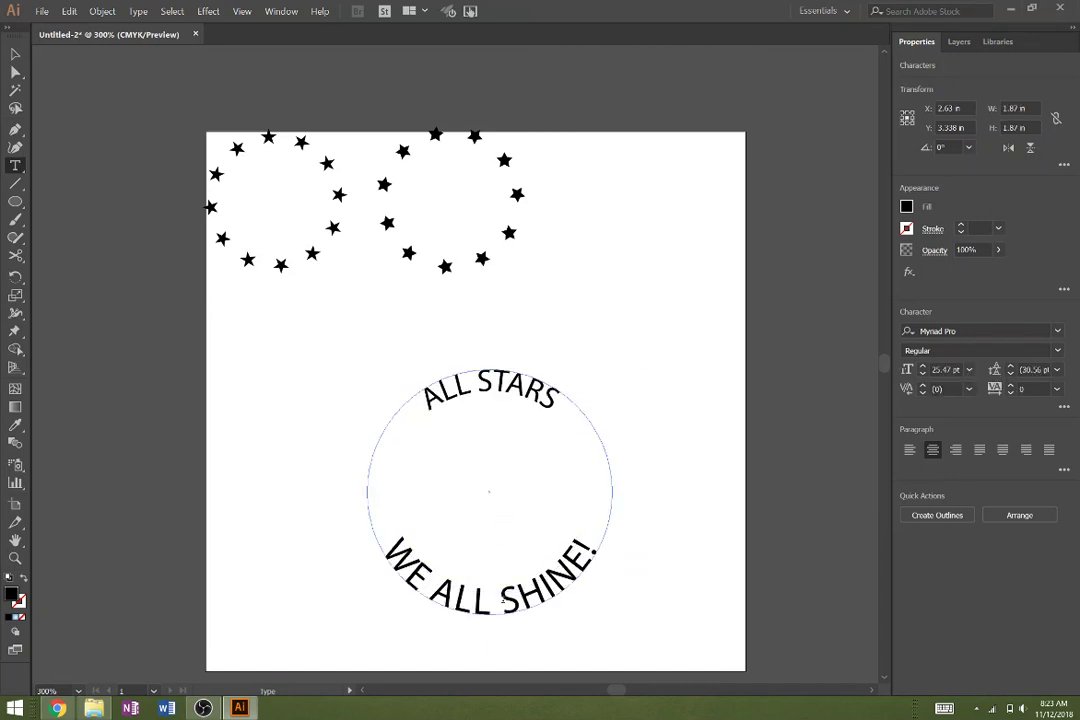
{"action": "left_click", "coordinate": [940, 370]}
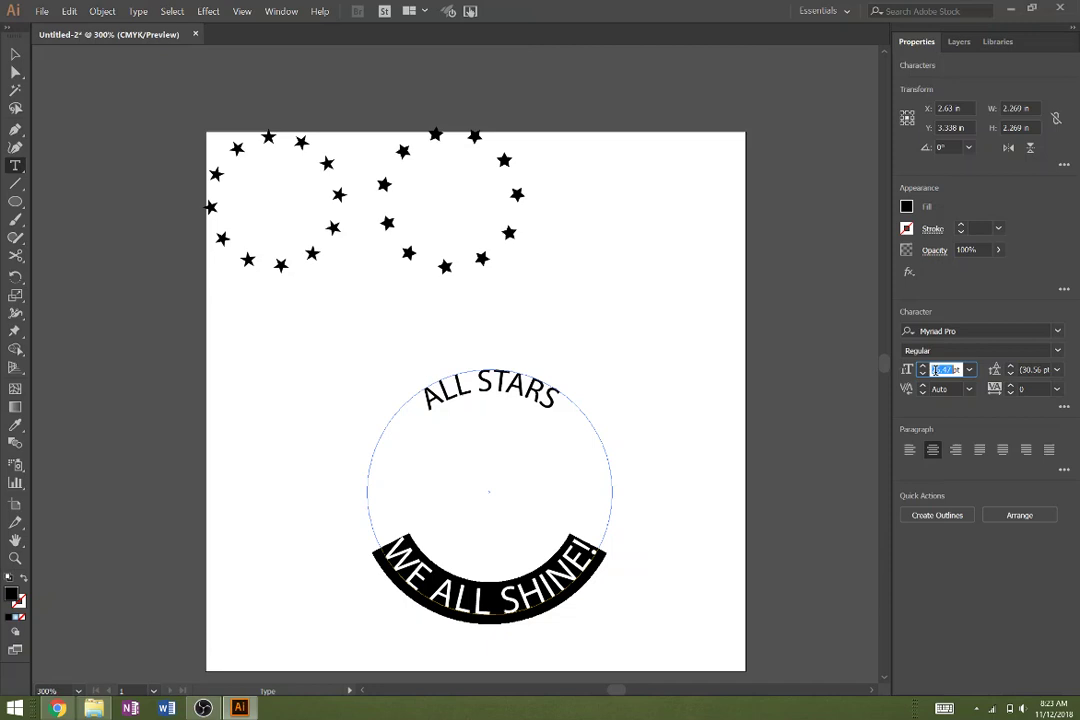
{"action": "type", "text": "21pt"}
{"action": "key", "text": "Return"}
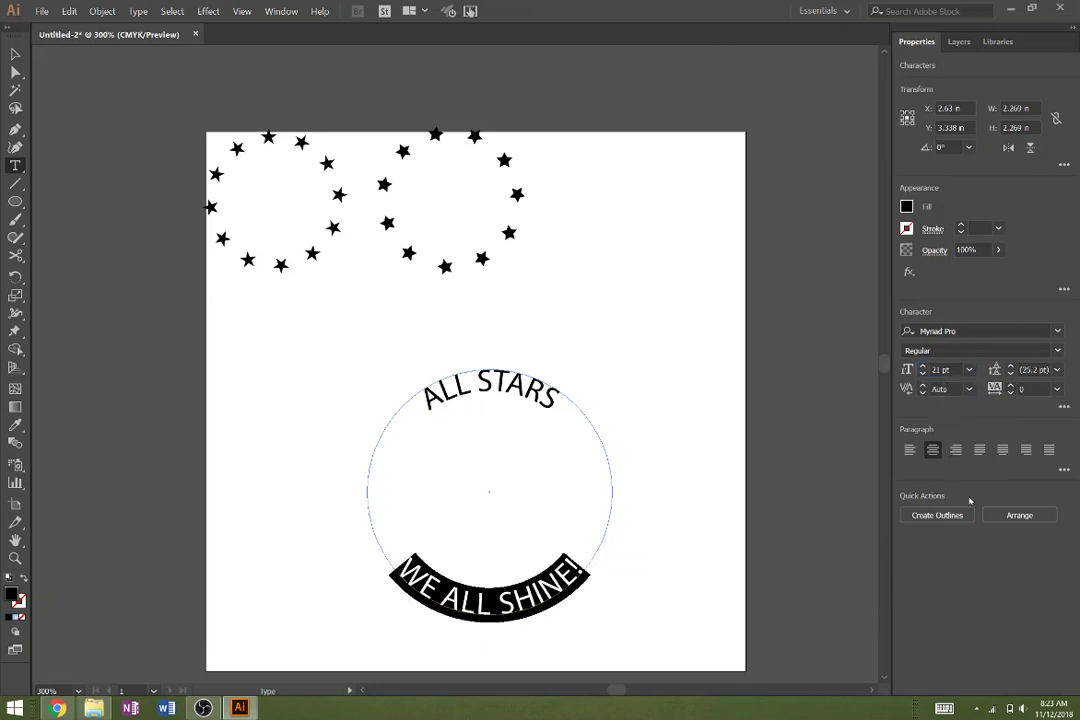
{"action": "key", "text": "Escape"}
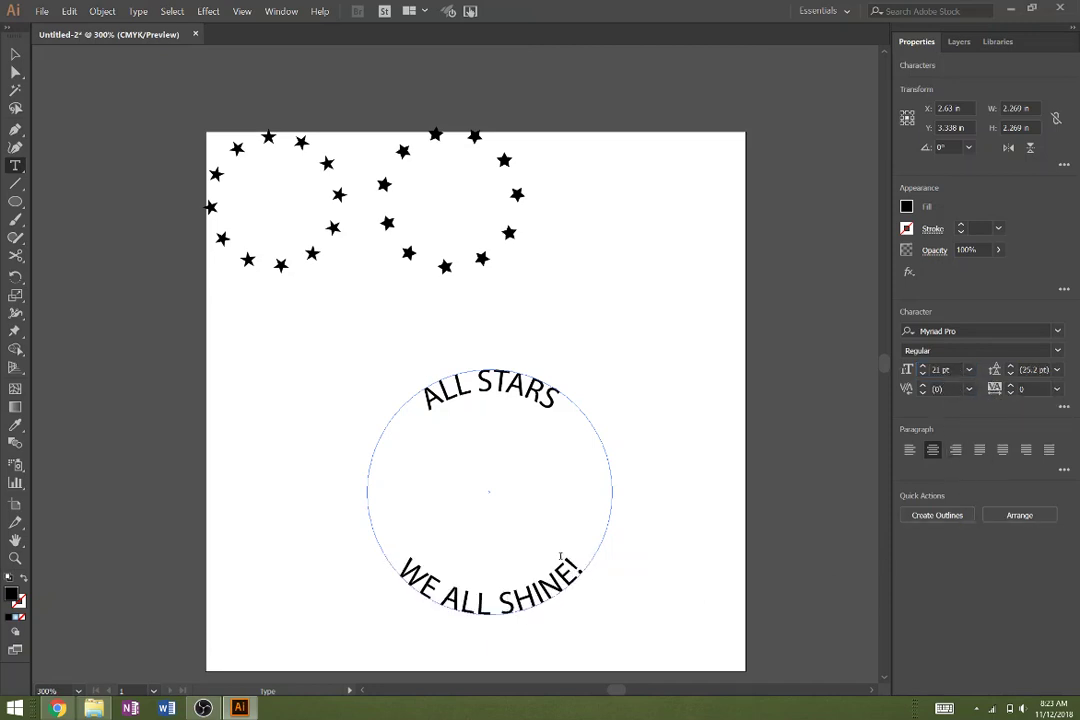
Move the right star ring over the text circle and scale it to 2.694 in
{"action": "left_click", "coordinate": [15, 53]}
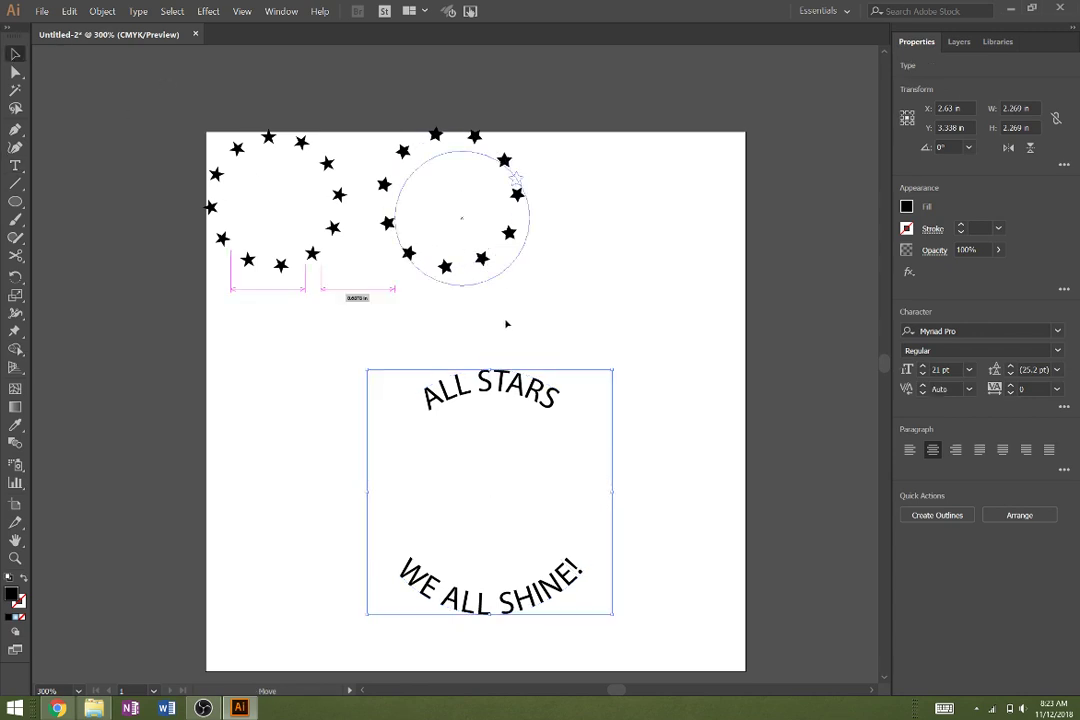
{"action": "left_click_drag", "start_coordinate": [506, 323], "coordinate": [521, 550]}
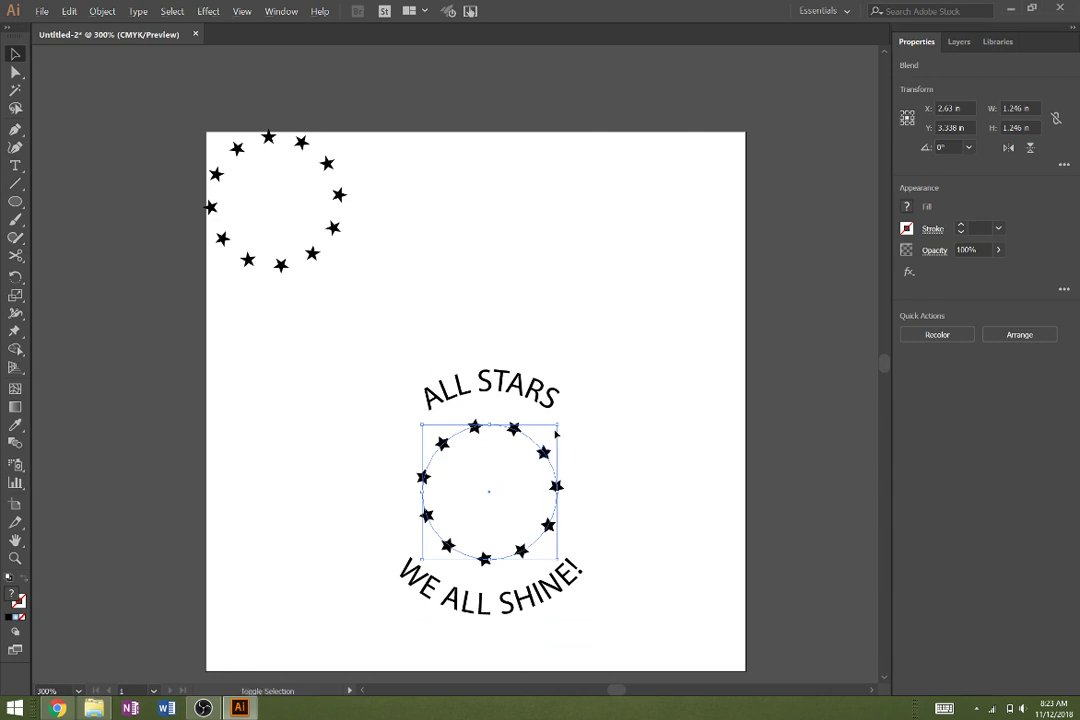
{"action": "left_click_drag", "start_coordinate": [558, 423], "coordinate": [649, 350]}
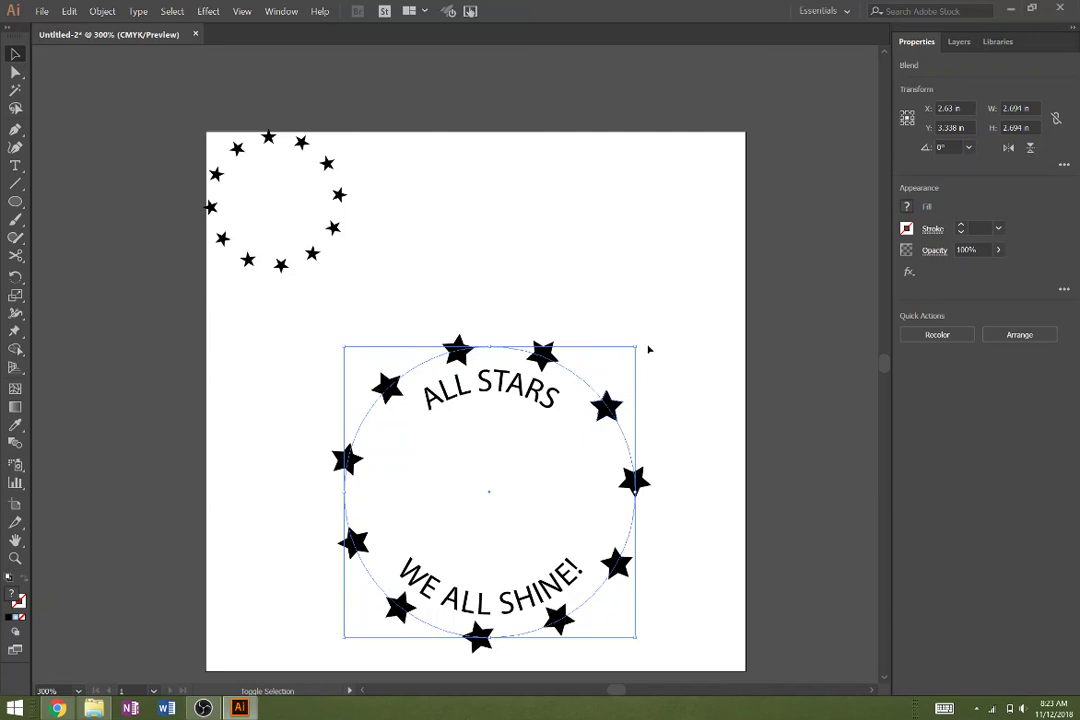
{"action": "left_click", "coordinate": [487, 400]}
Set ALL STARS in the Impact font
{"action": "double_click", "coordinate": [487, 400]}
{"action": "key", "text": "ctrl+a"}
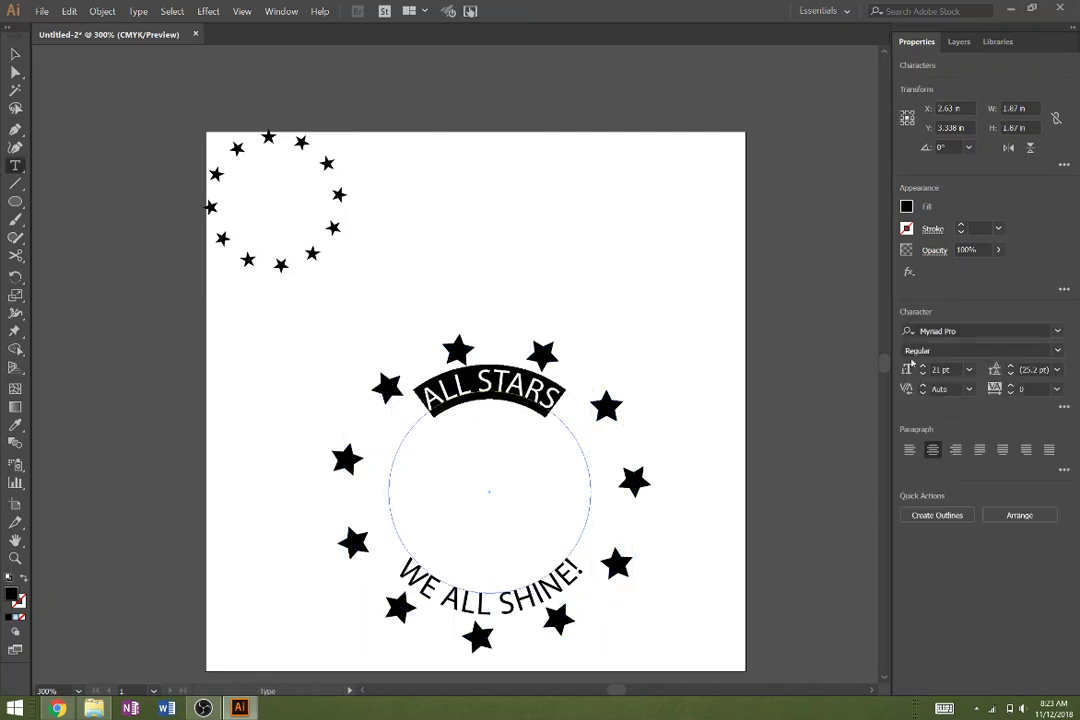
{"action": "left_click", "coordinate": [940, 331]}
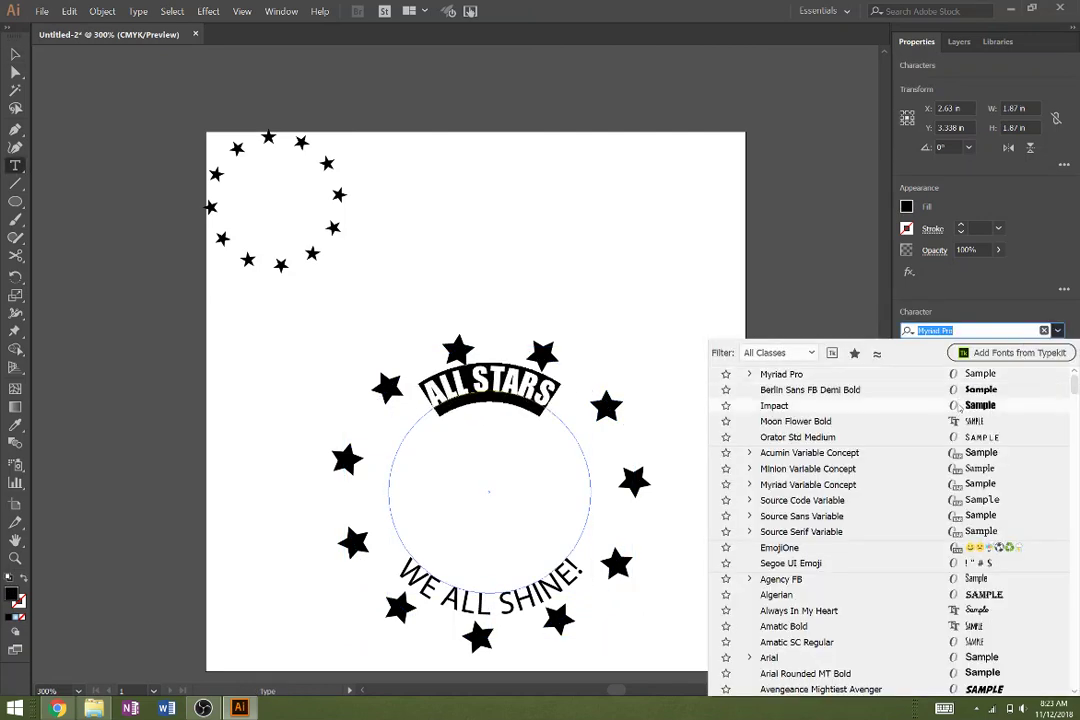
{"action": "left_click", "coordinate": [957, 407]}
Set WE ALL SHINE! in the Impact font
{"action": "left_click", "coordinate": [467, 600]}
{"action": "double_click", "coordinate": [467, 600]}
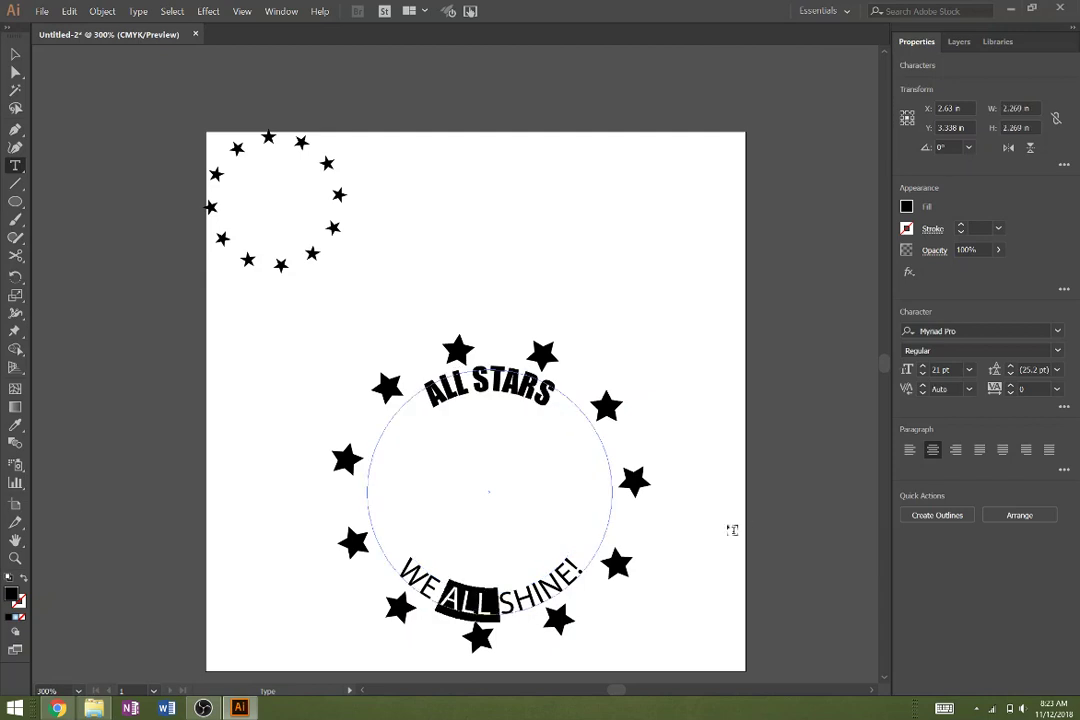
{"action": "key", "text": "ctrl+a"}
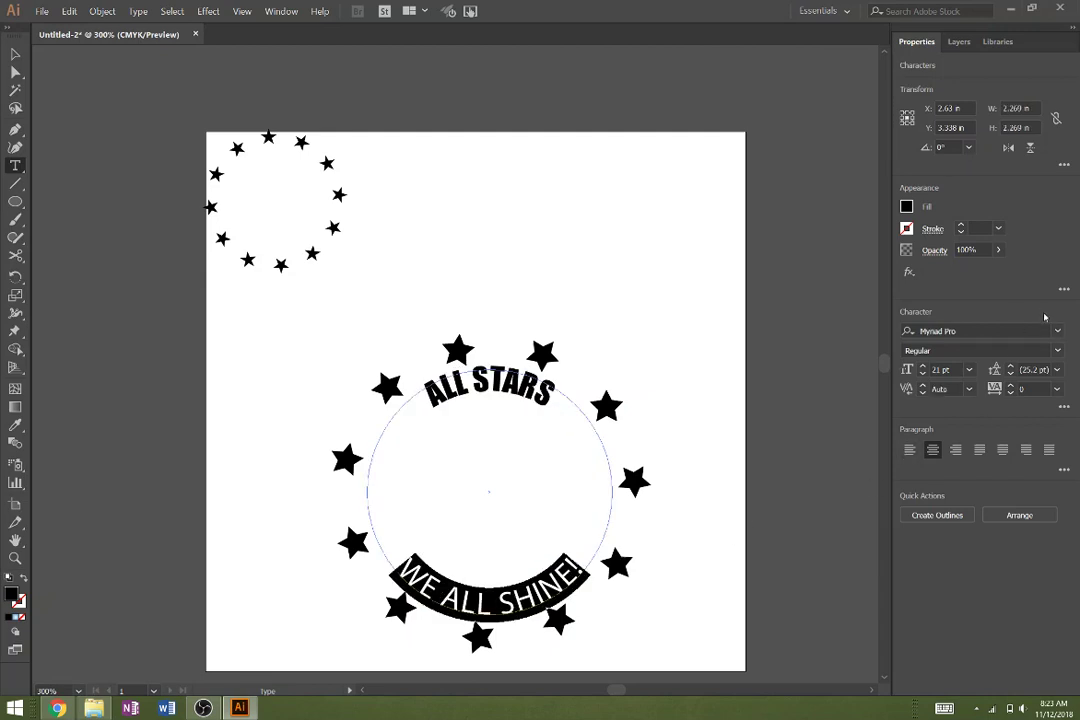
{"action": "left_click", "coordinate": [1058, 330]}
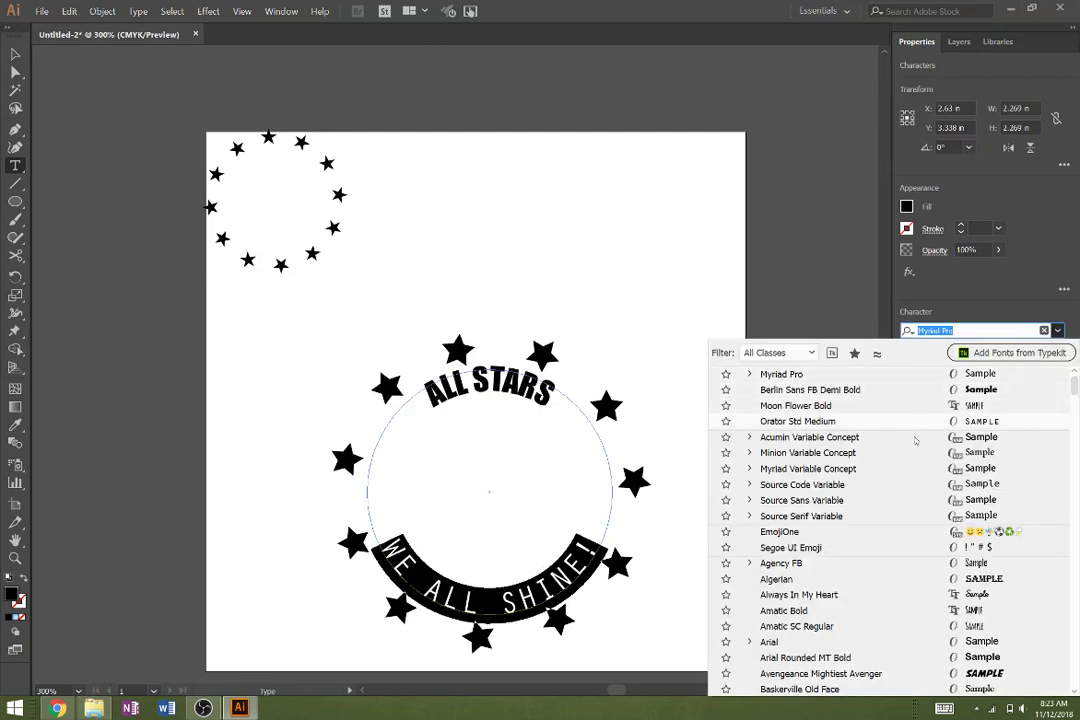
{"action": "scroll", "coordinate": [920, 590], "scroll_direction": "up", "scroll_amount": 1}
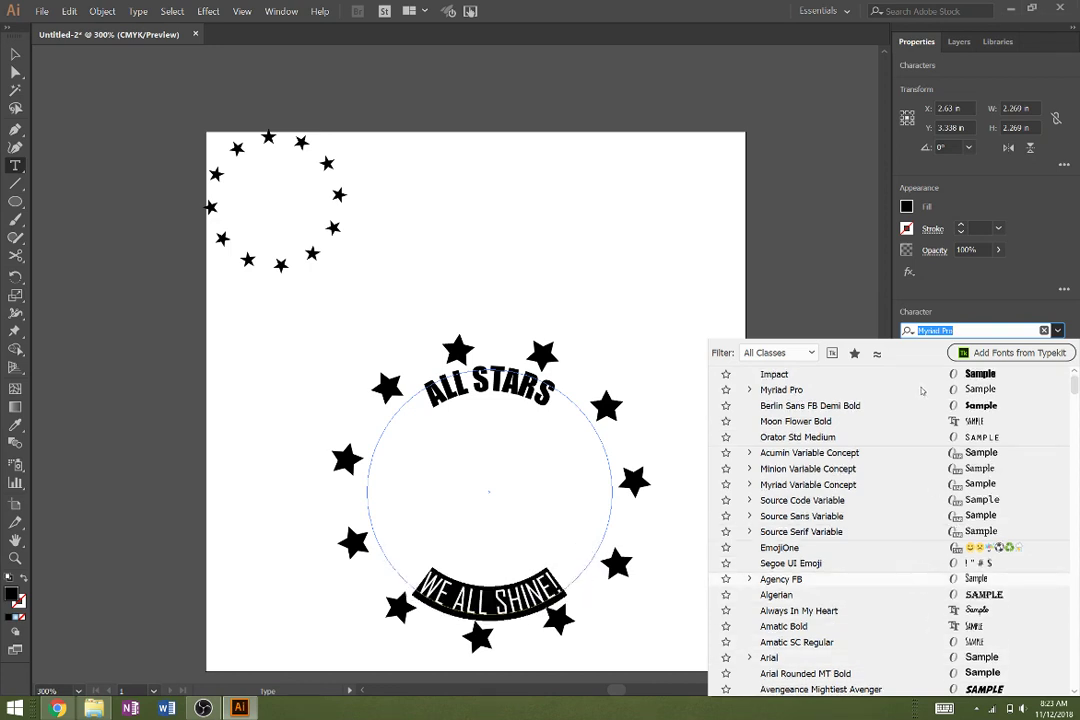
{"action": "left_click", "coordinate": [904, 376]}
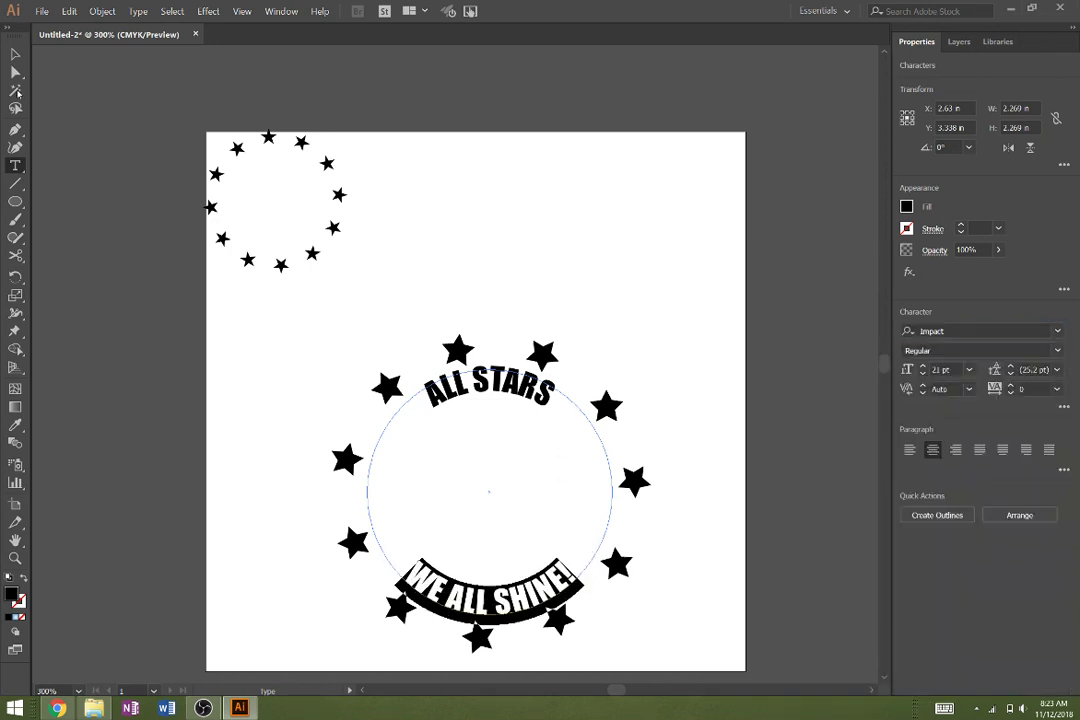
{"action": "left_click", "coordinate": [14, 50]}
Nudge WE ALL SHINE! clockwise along its circle and move the ring and texts up
{"action": "left_click", "coordinate": [663, 289]}
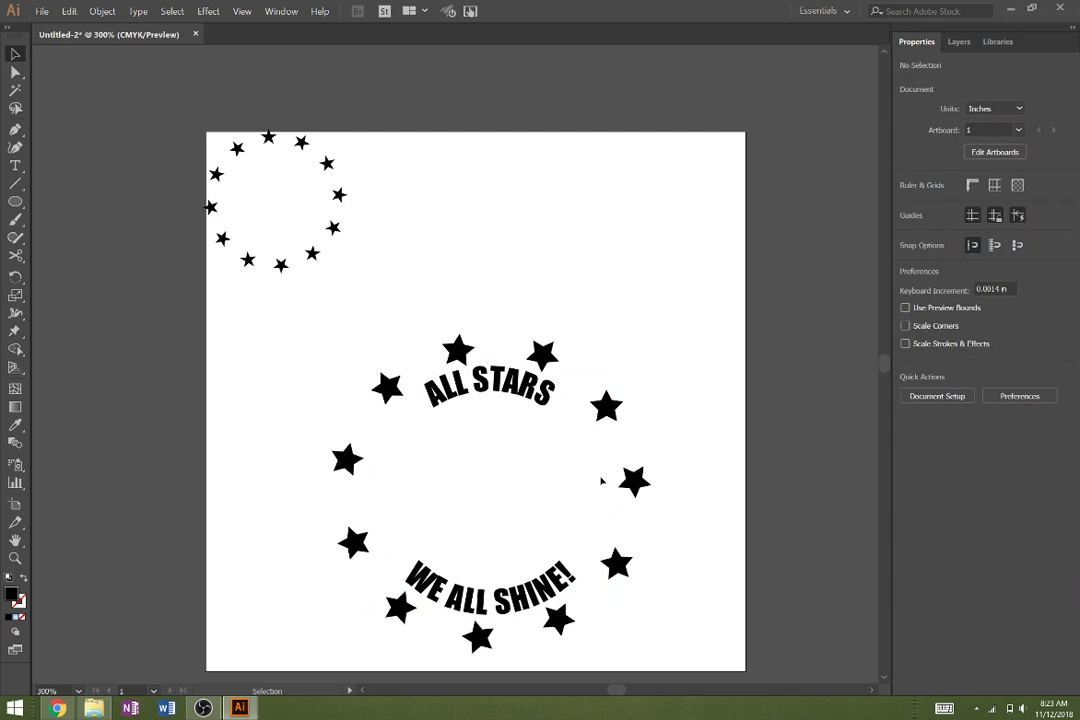
{"action": "left_click_drag", "start_coordinate": [497, 613], "coordinate": [527, 608]}
{"action": "left_click", "coordinate": [494, 412], "text": "shift"}
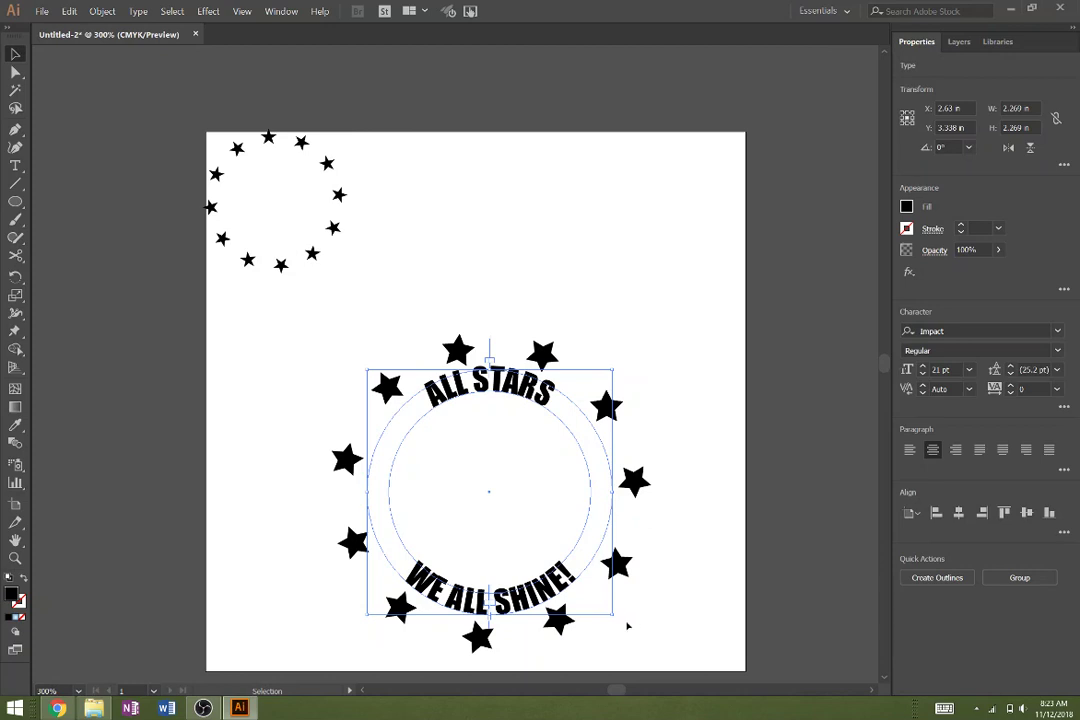
{"action": "left_click", "coordinate": [700, 602]}
{"action": "scroll", "coordinate": [664, 600], "scroll_direction": "down", "scroll_amount": 3}
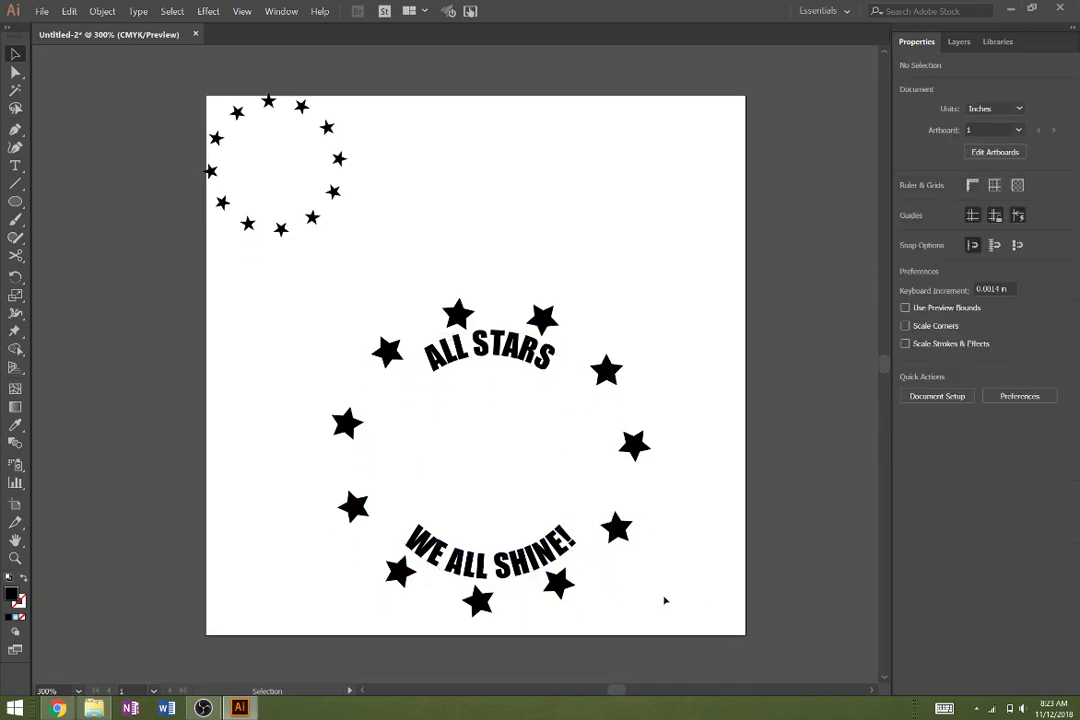
{"action": "scroll", "coordinate": [664, 640], "scroll_direction": "up", "scroll_amount": 2}
{"action": "left_click_drag", "start_coordinate": [576, 551], "coordinate": [228, 252]}
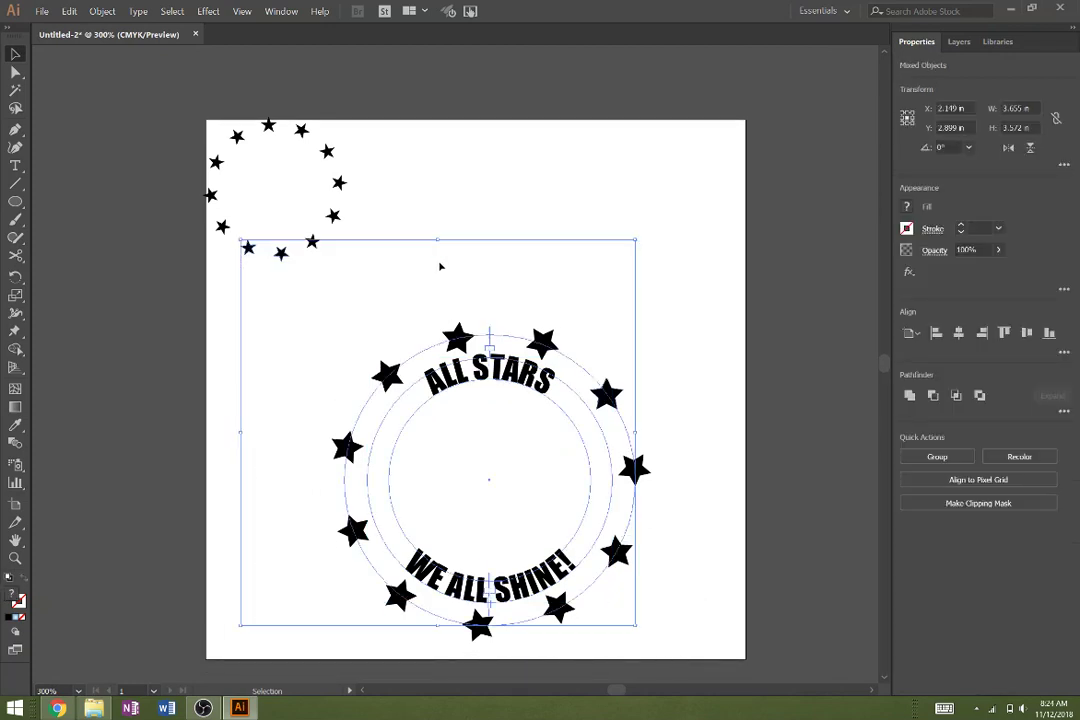
{"action": "left_click_drag", "start_coordinate": [458, 338], "coordinate": [461, 233]}
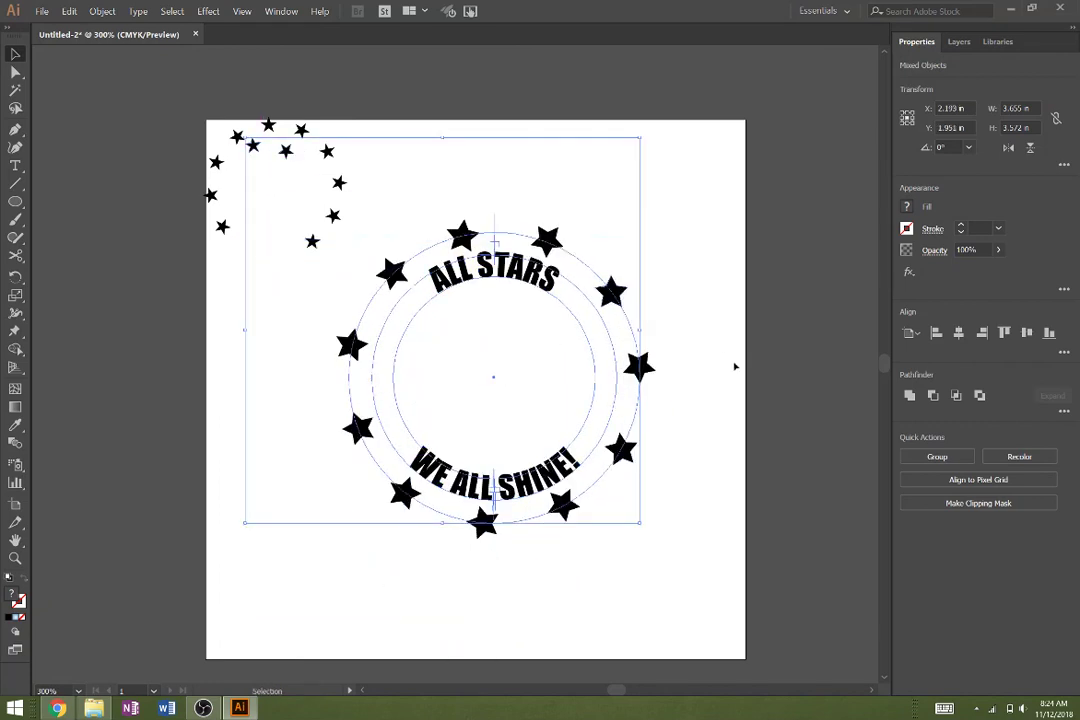
{"action": "left_click", "coordinate": [719, 380]}
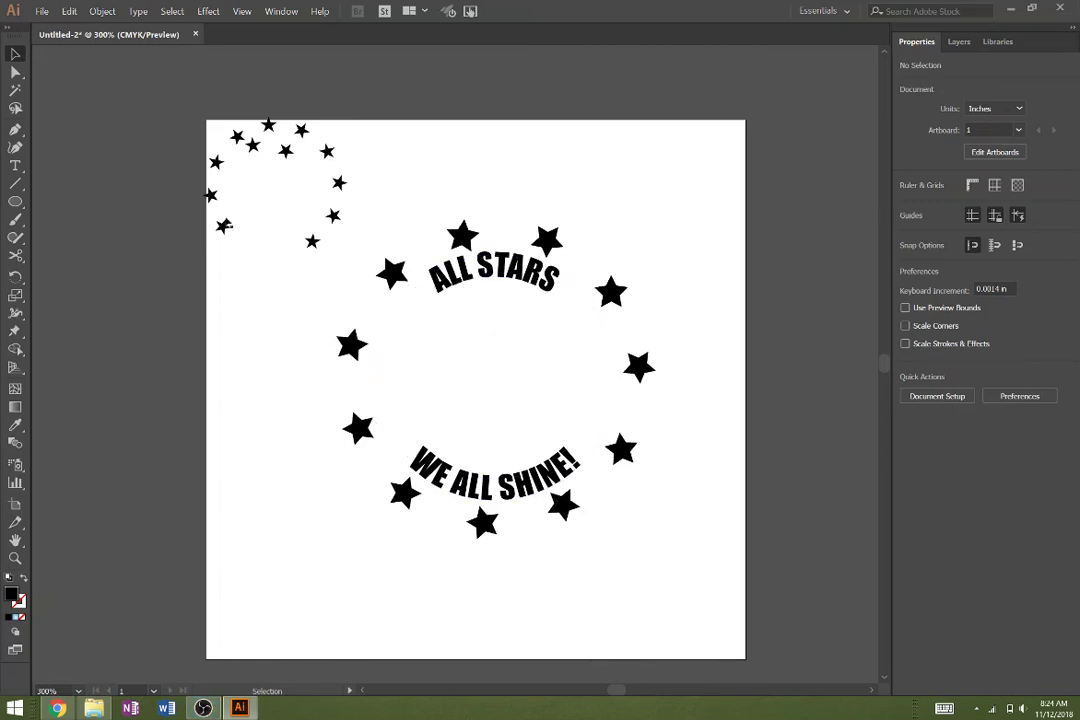
Delete the small leftover star ring, then shift the artwork toward centre and group it
{"action": "left_click_drag", "start_coordinate": [201, 128], "coordinate": [362, 266]}
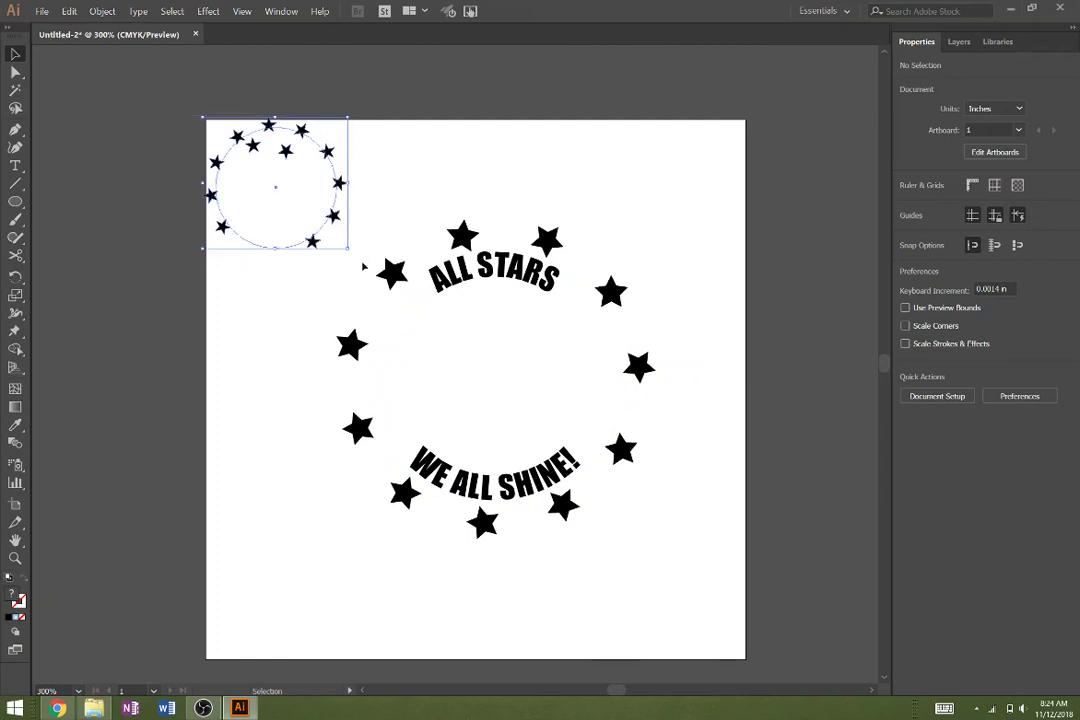
{"action": "key", "text": "Delete"}
{"action": "left_click_drag", "start_coordinate": [252, 140], "coordinate": [664, 550]}
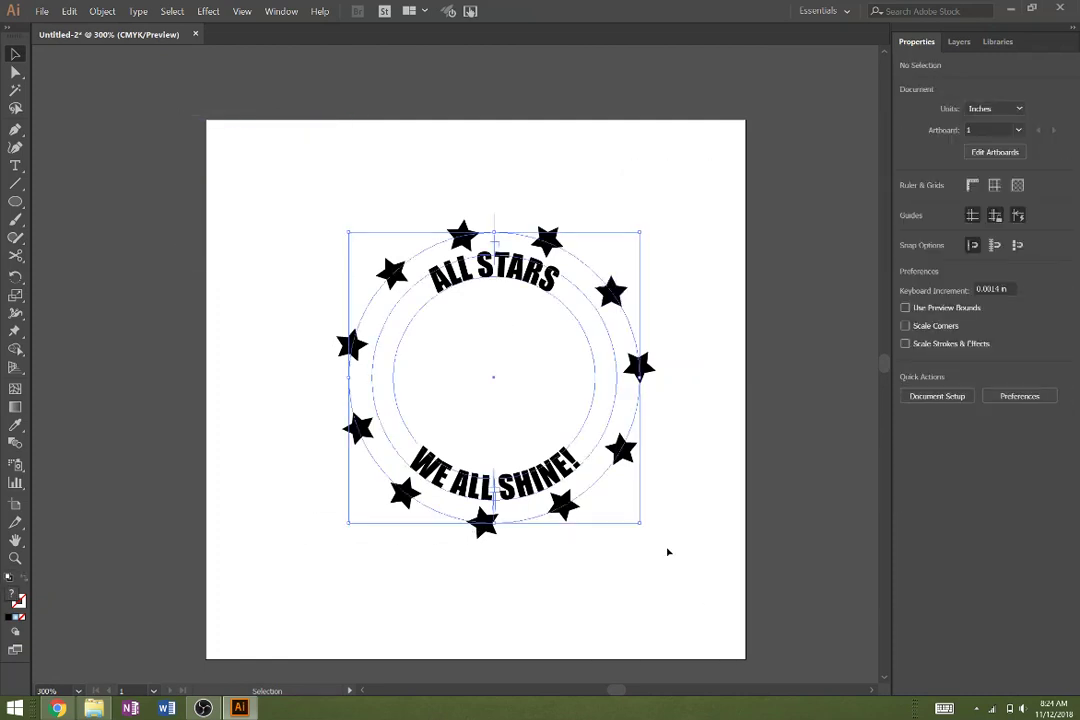
{"action": "left_click_drag", "start_coordinate": [520, 283], "coordinate": [501, 303]}
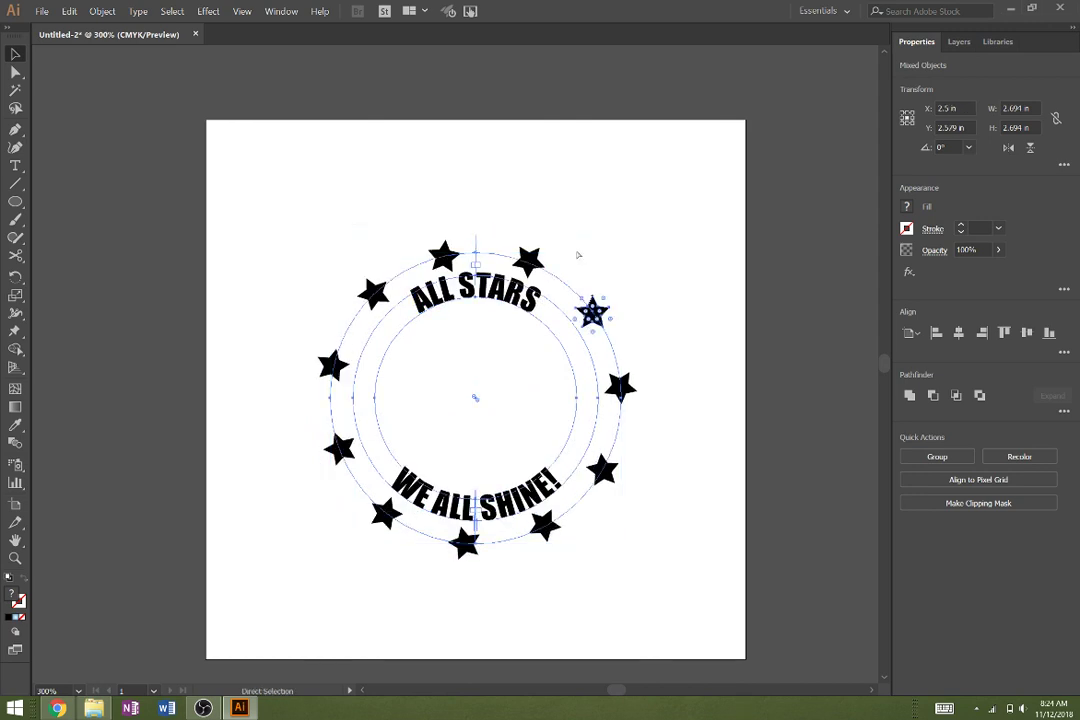
{"action": "key", "text": "ctrl+g"}
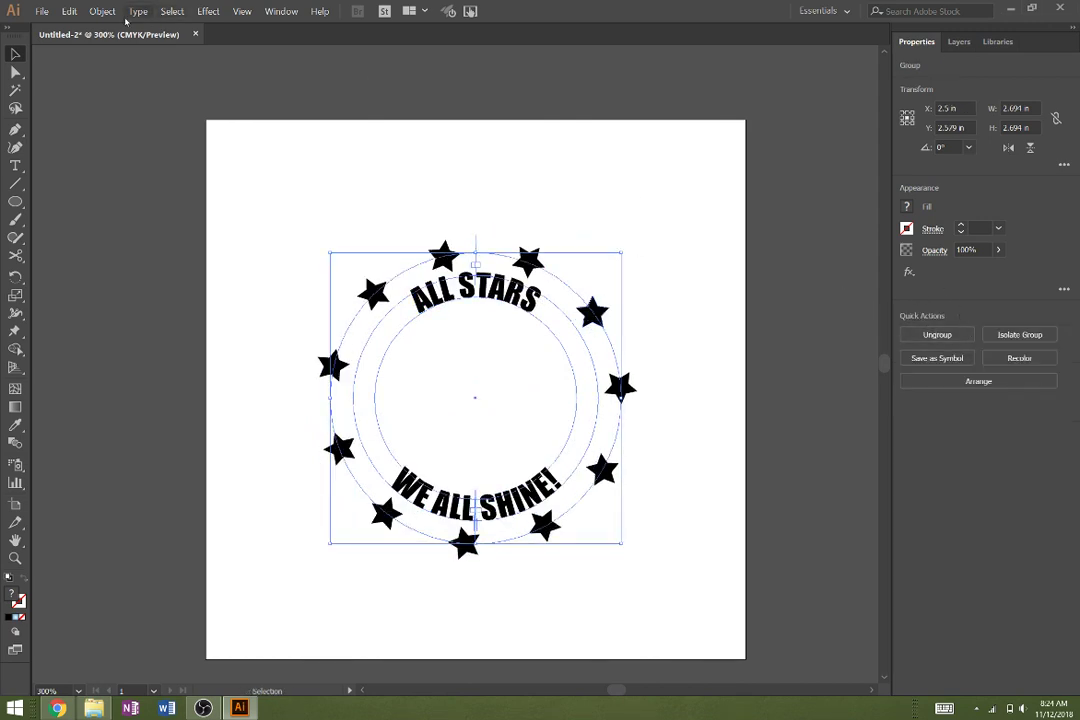
Centre the star-and-text group vertically on the artboard using the Align panel
{"action": "left_click", "coordinate": [101, 11]}
{"action": "mouse_move", "coordinate": [281, 11]}
{"action": "left_click", "coordinate": [324, 201]}
{"action": "left_click", "coordinate": [440, 260]}
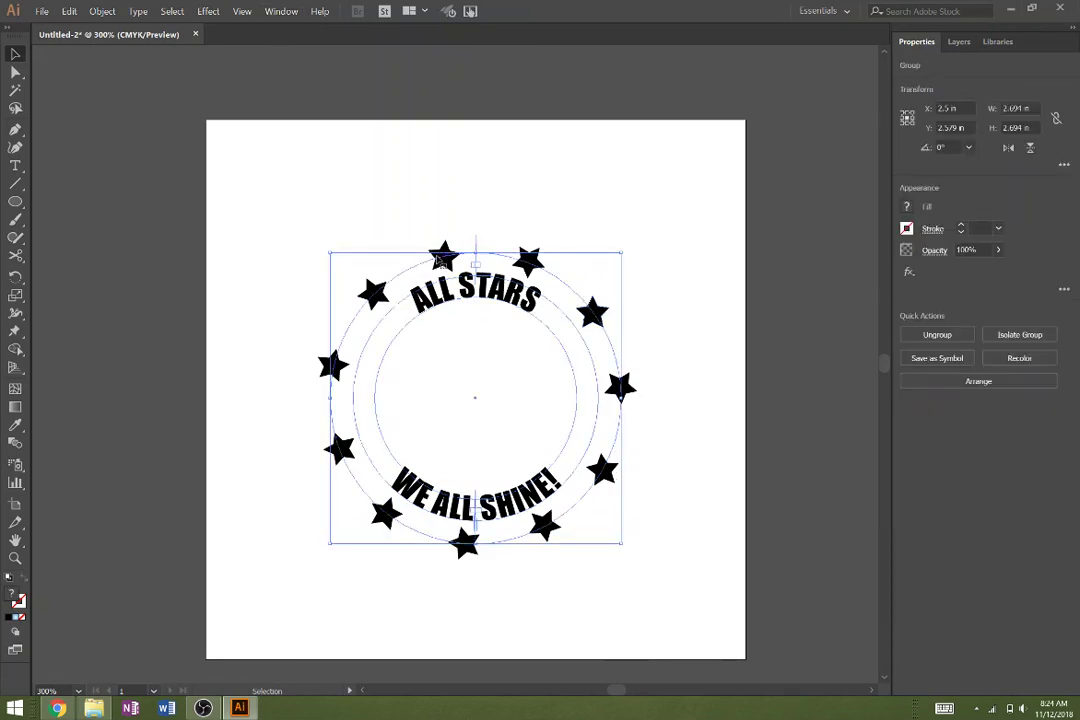
{"action": "left_click", "coordinate": [241, 11]}
{"action": "left_click", "coordinate": [241, 11]}
{"action": "left_click", "coordinate": [281, 11]}
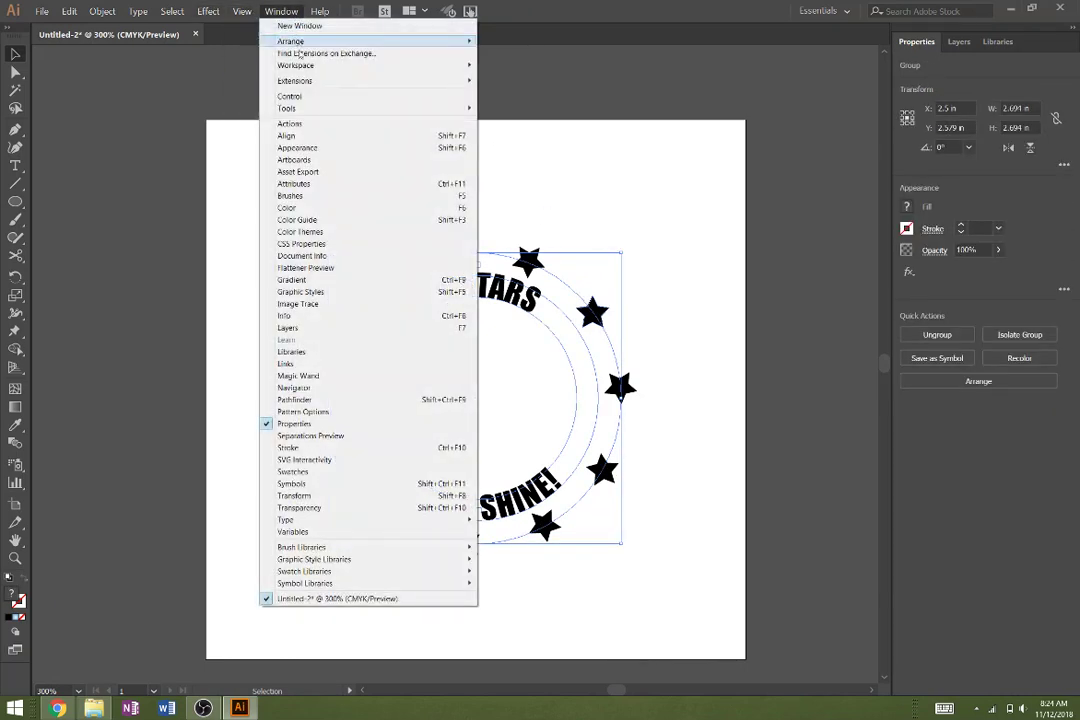
{"action": "left_click", "coordinate": [290, 135]}
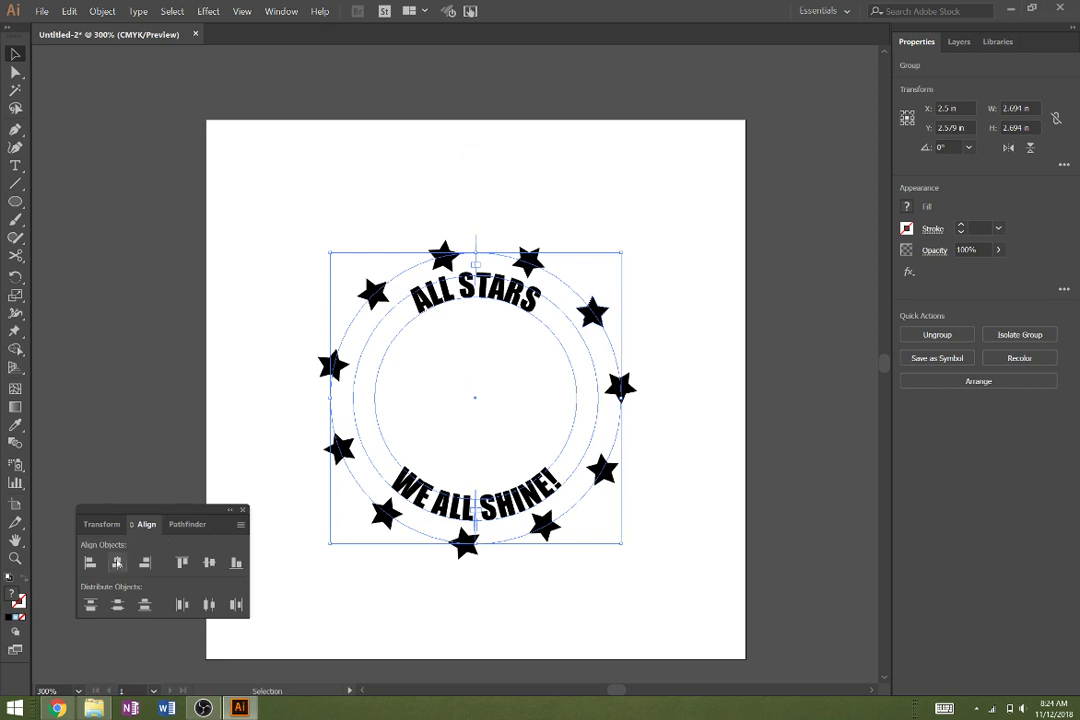
{"action": "left_click", "coordinate": [240, 525]}
{"action": "left_click", "coordinate": [119, 565]}
{"action": "left_click", "coordinate": [207, 564]}
Scale the group up to nearly fill the artboard and close the Align panel
{"action": "left_click", "coordinate": [248, 313]}
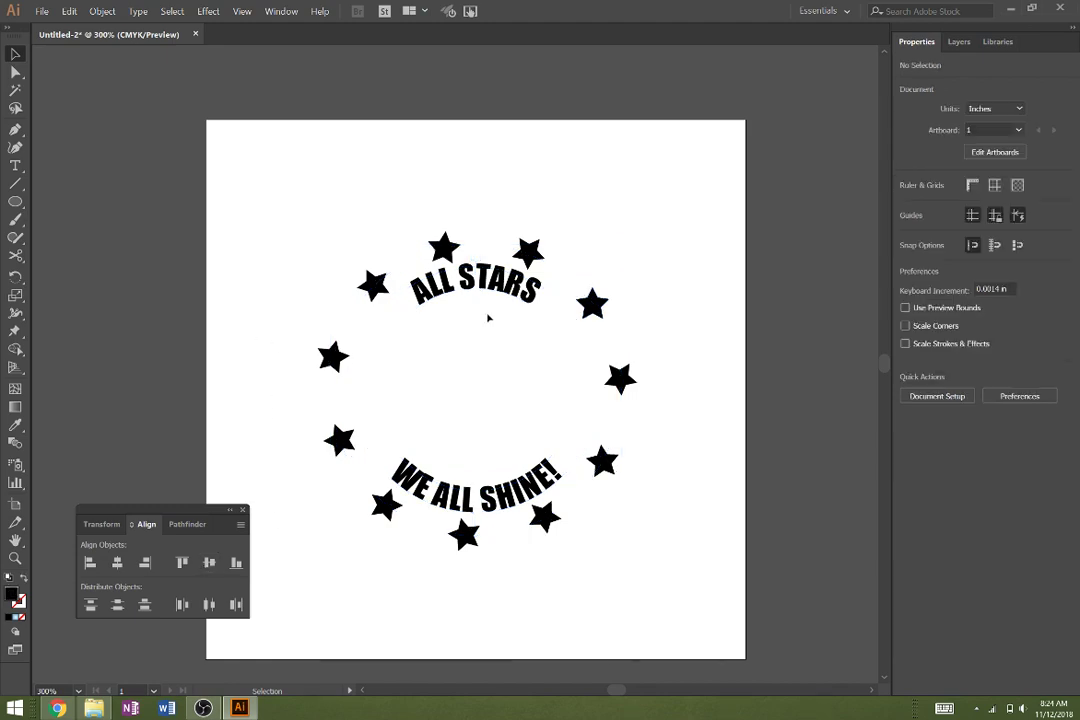
{"action": "left_click_drag", "start_coordinate": [458, 214], "coordinate": [716, 150]}
{"action": "left_click", "coordinate": [773, 424]}
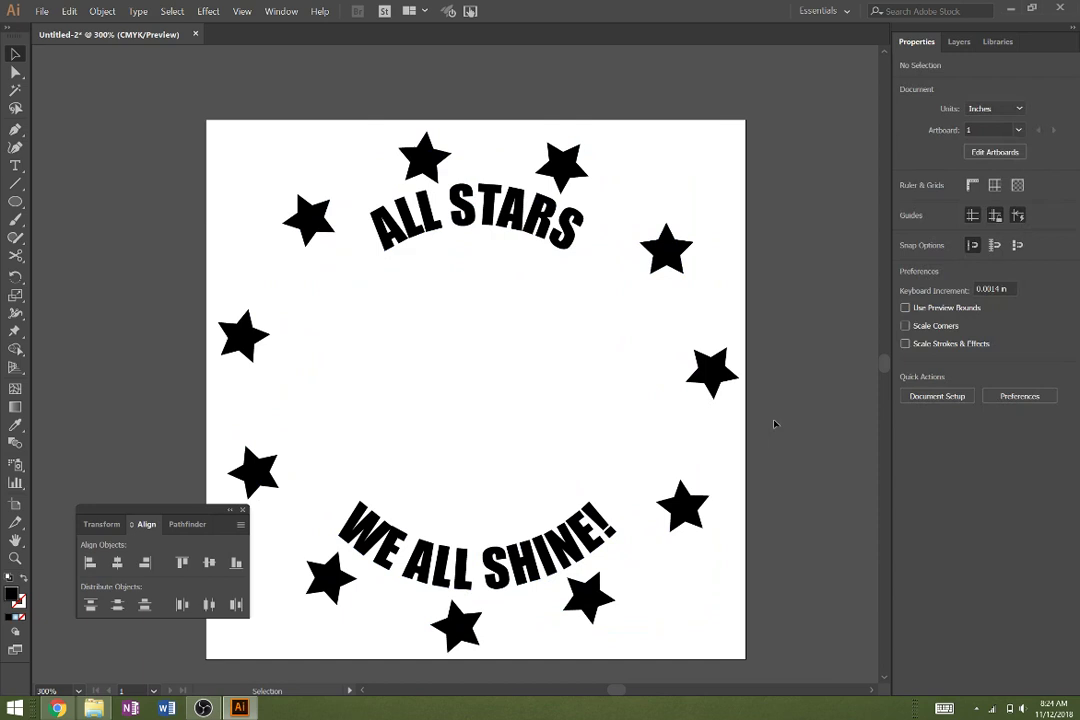
{"action": "left_click", "coordinate": [243, 511]}
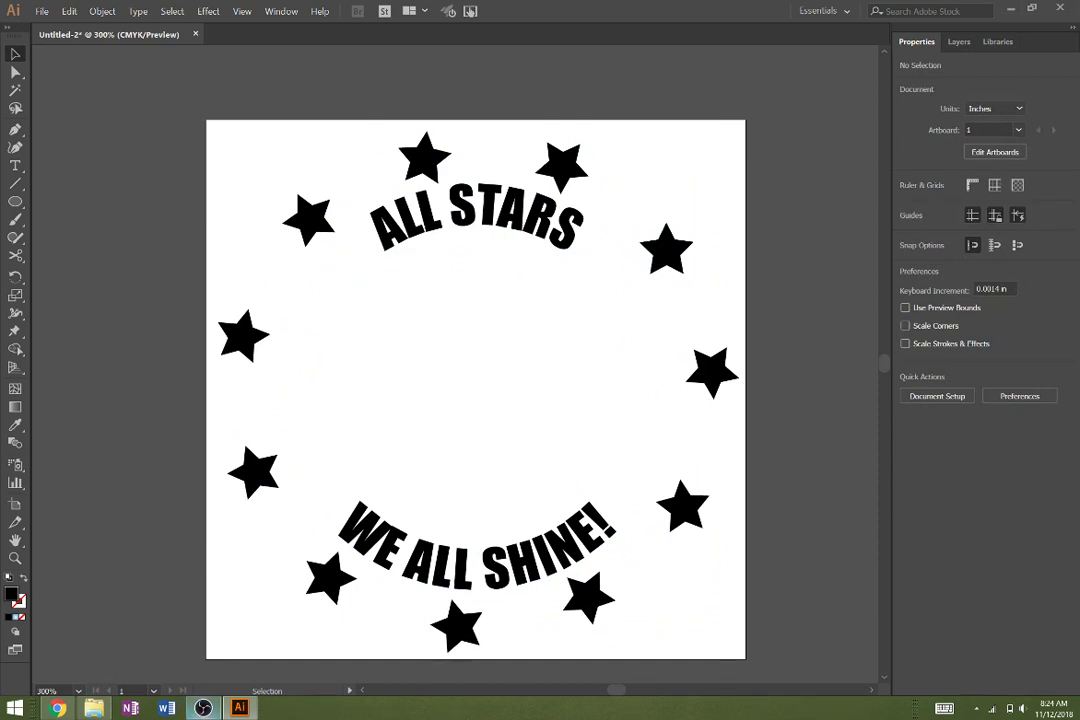
{"action": "left_click", "coordinate": [203, 708]}
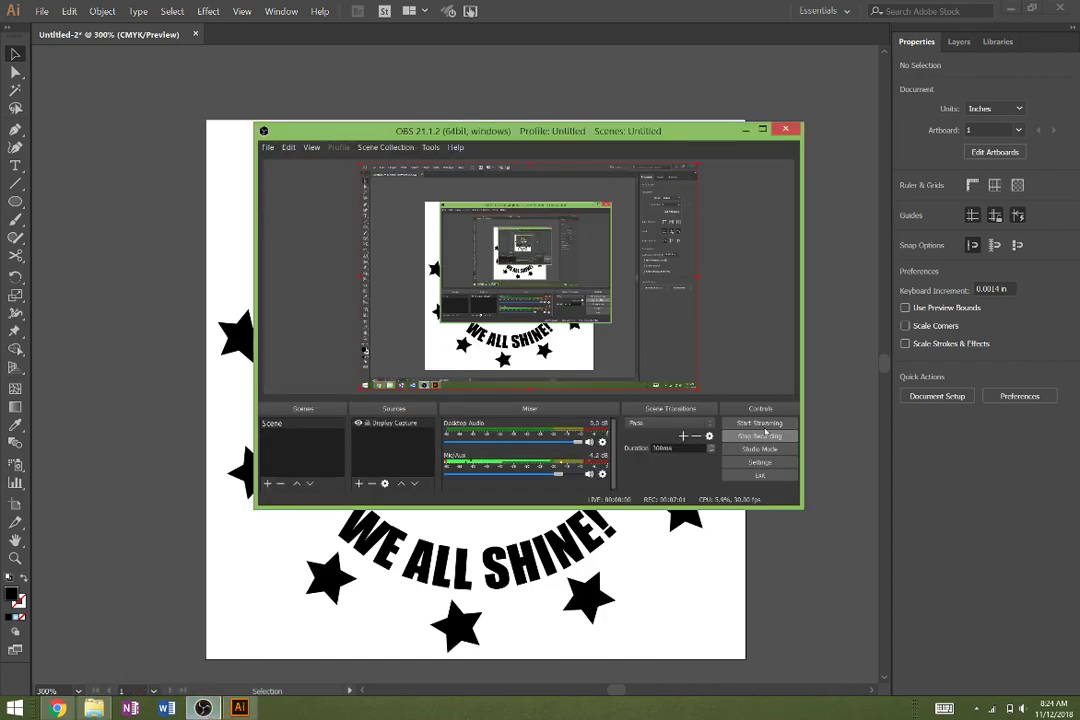